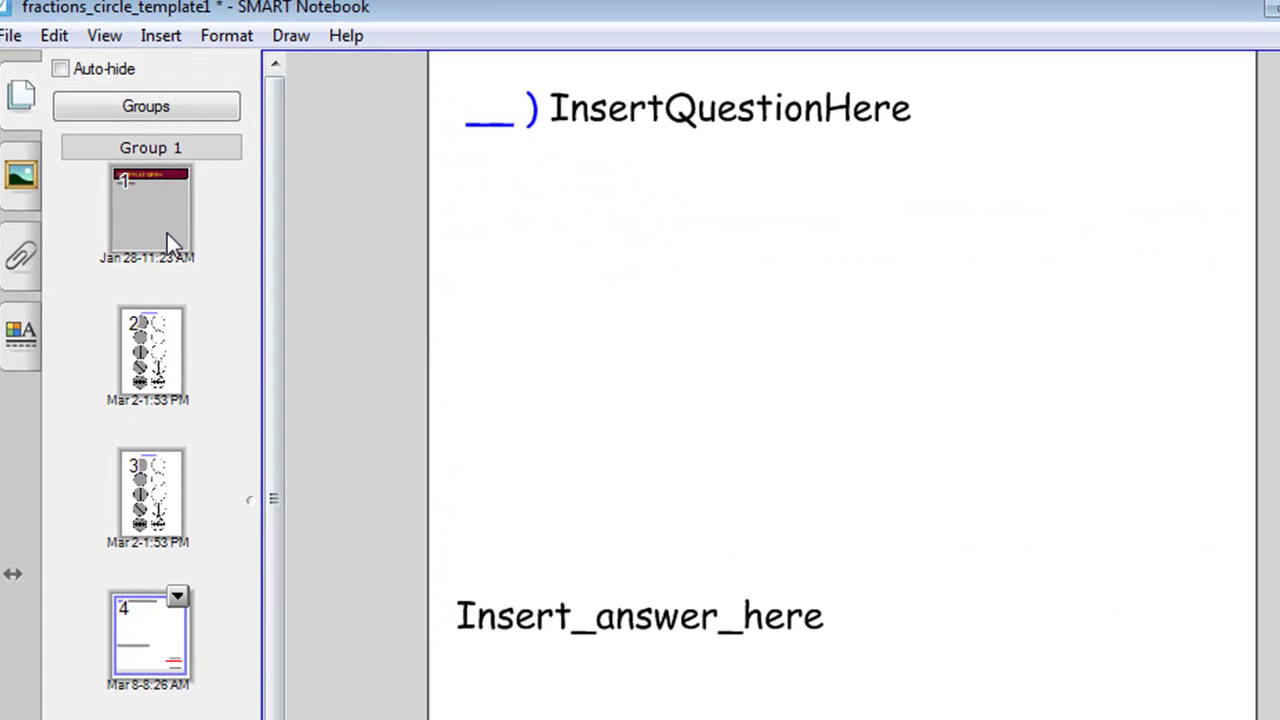
Review the title slide's heading and InsertIntroHere placeholders, then go to the Shaded on top page
click(140, 218)
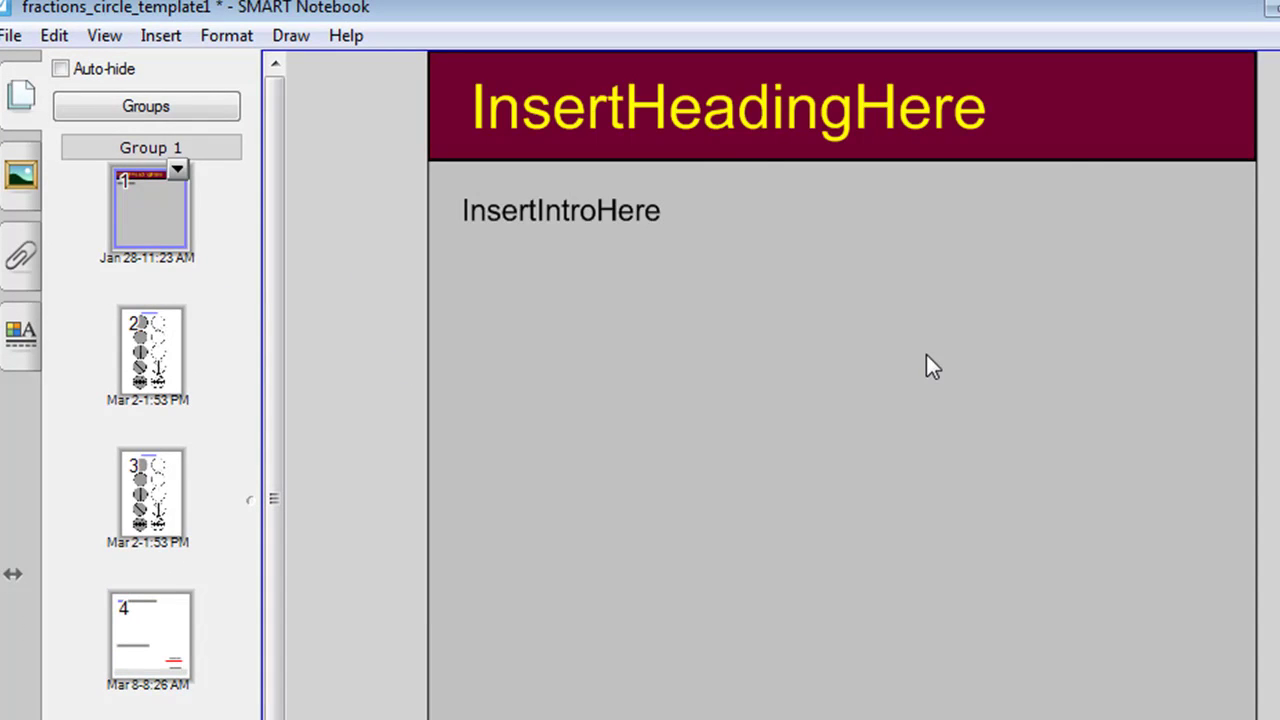
double_click(752, 116)
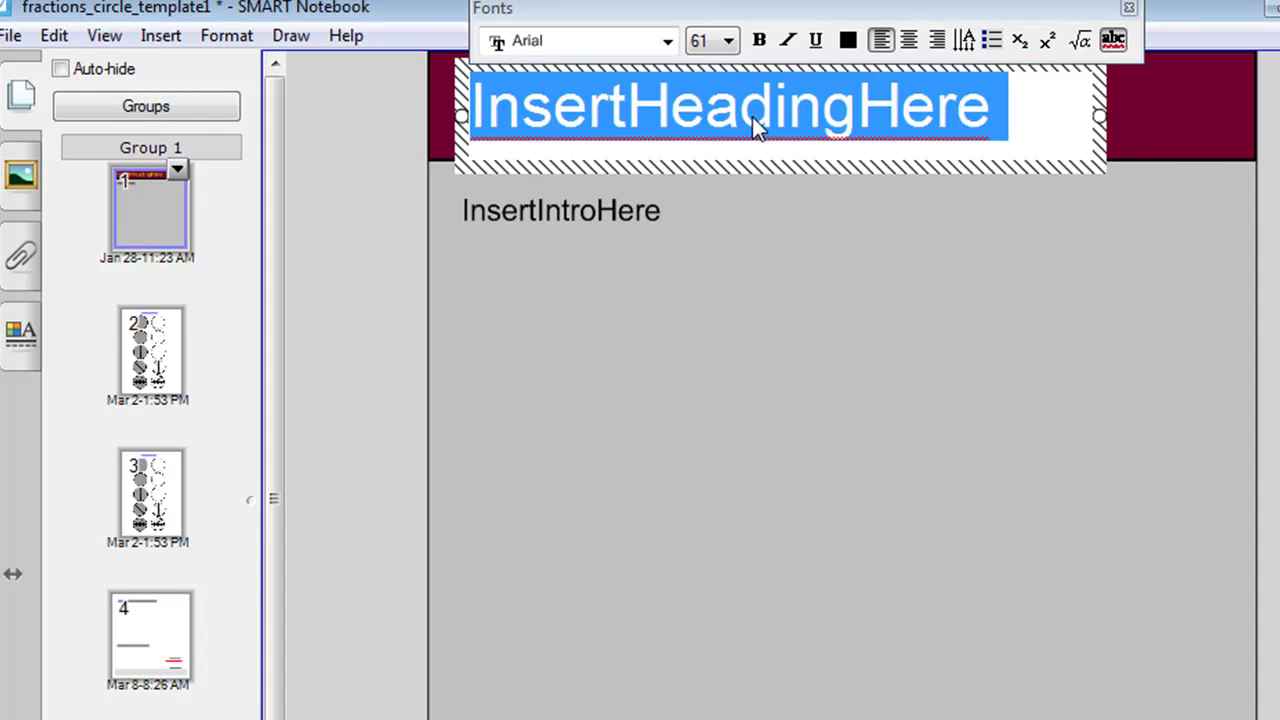
double_click(752, 116)
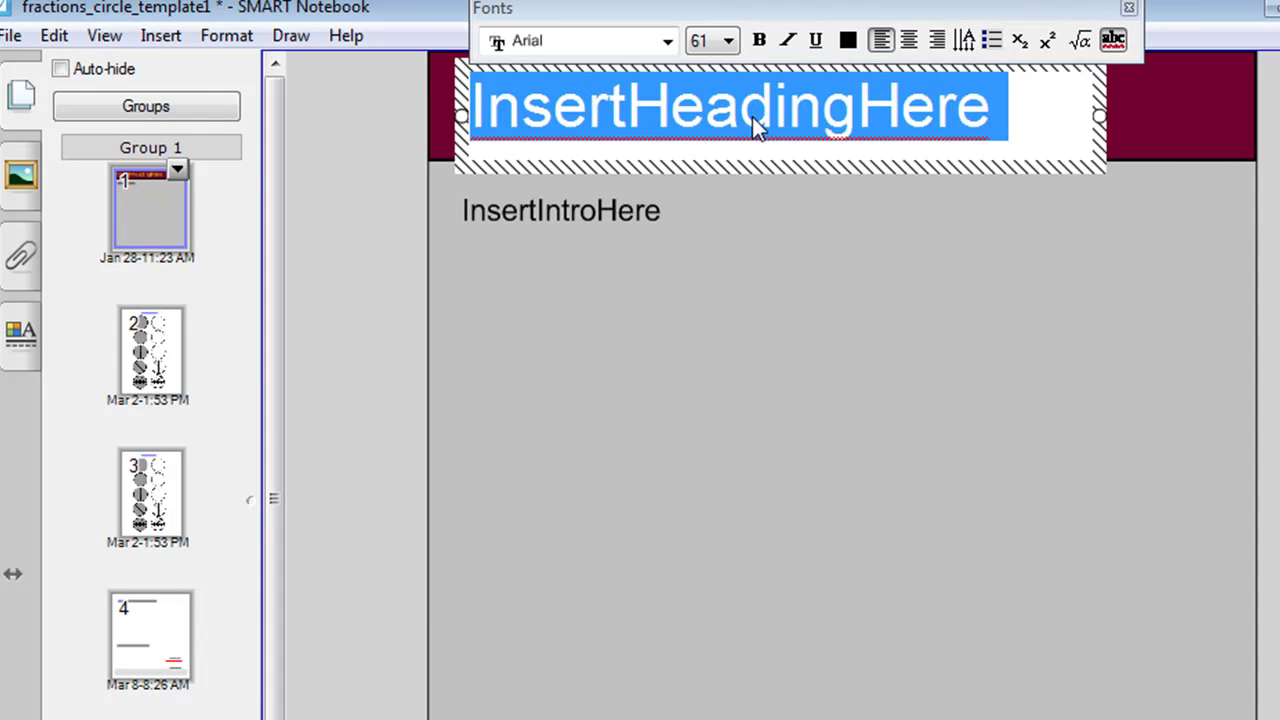
double_click(597, 209)
double_click(597, 209)
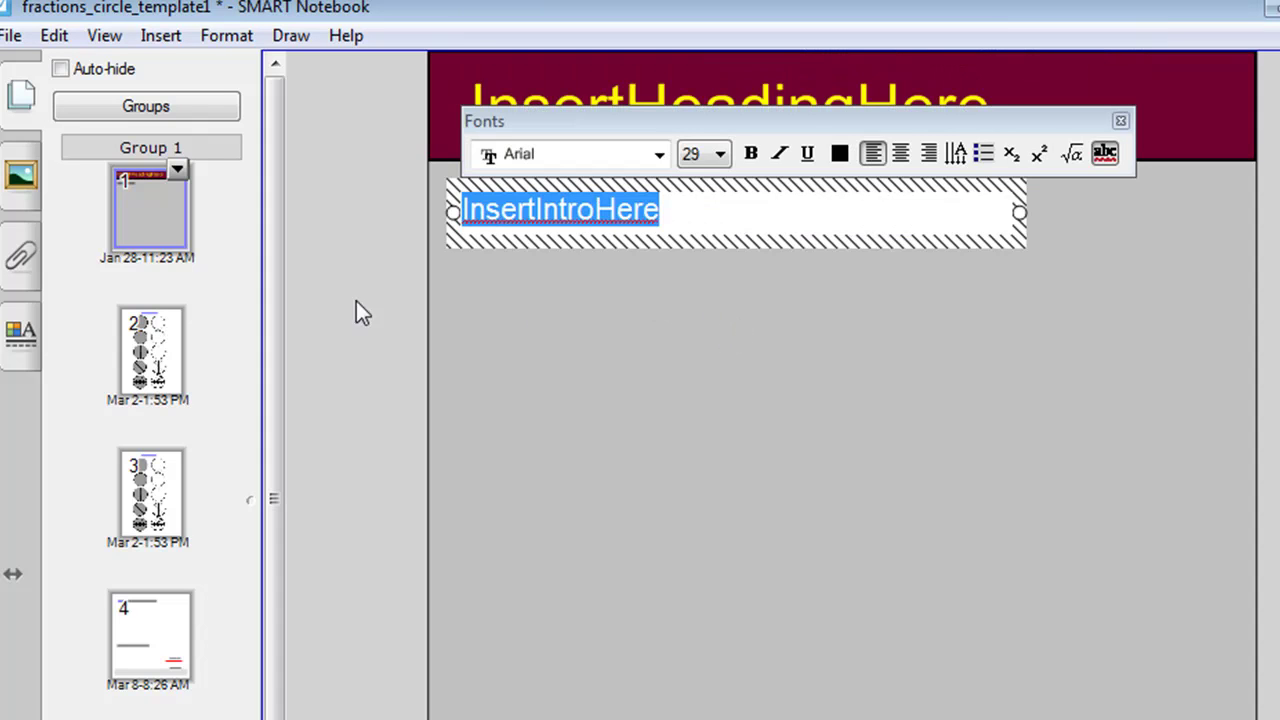
click(145, 368)
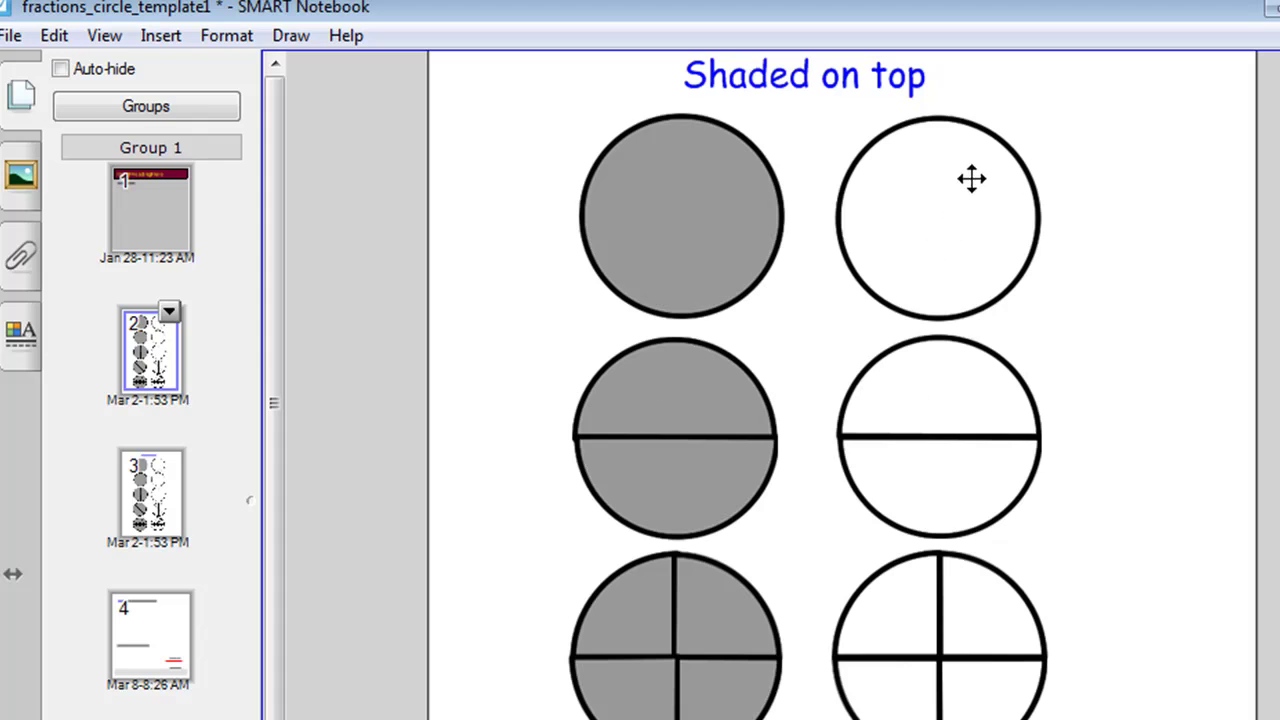
mouse_move(683, 219)
mouse_down()
mouse_move(915, 237)
mouse_move(677, 229)
mouse_move(873, 230)
mouse_move(676, 215)
mouse_up()
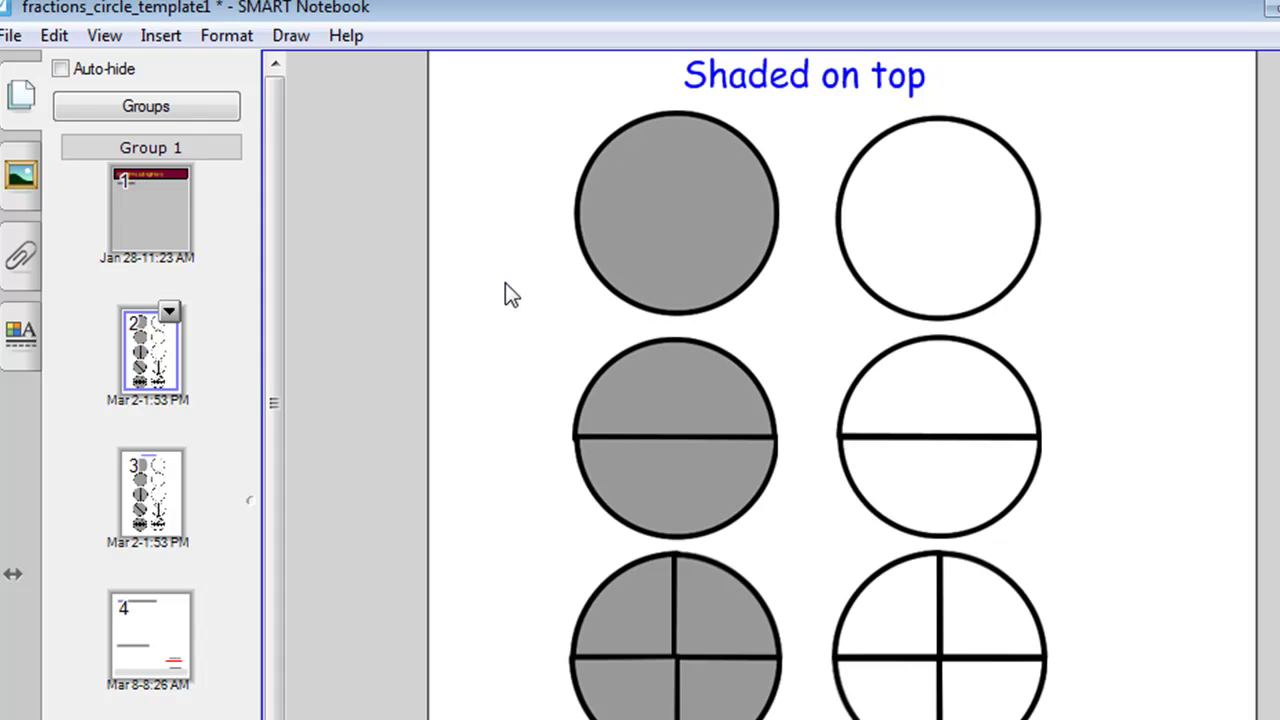
scroll(520, 428, down, 1)
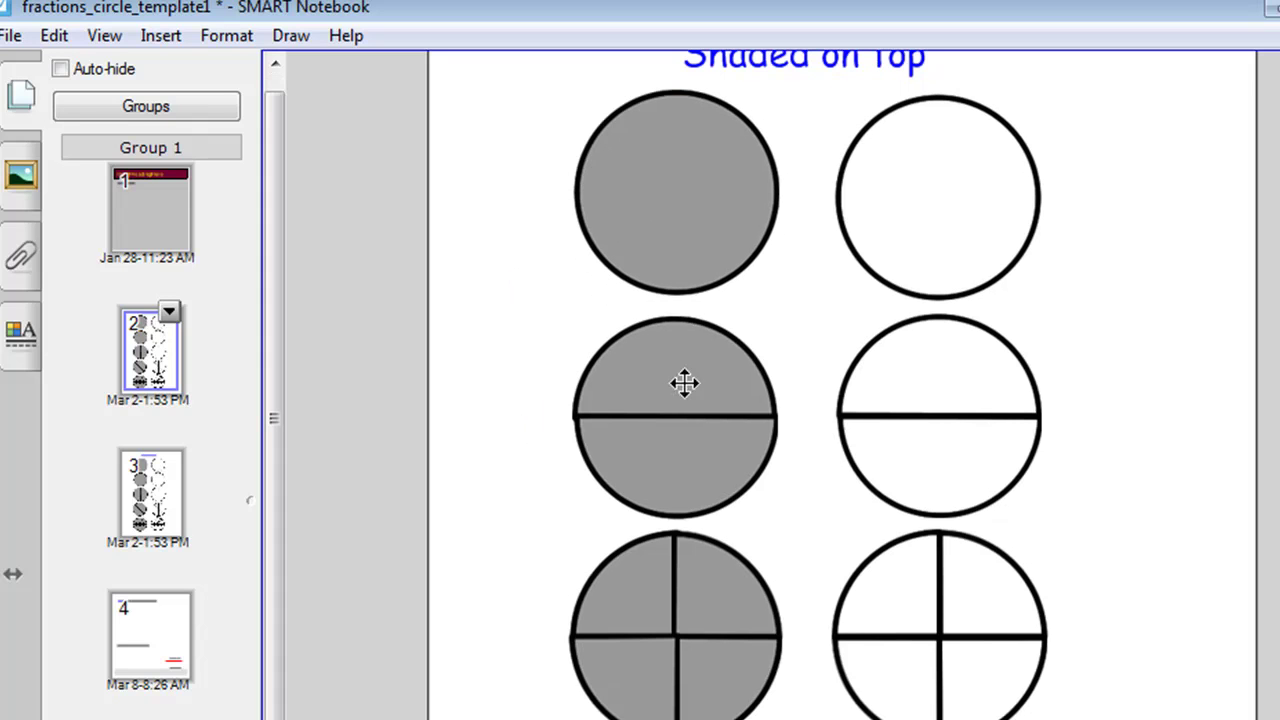
mouse_move(686, 377)
mouse_down()
mouse_move(572, 355)
mouse_move(717, 376)
mouse_move(640, 366)
mouse_up()
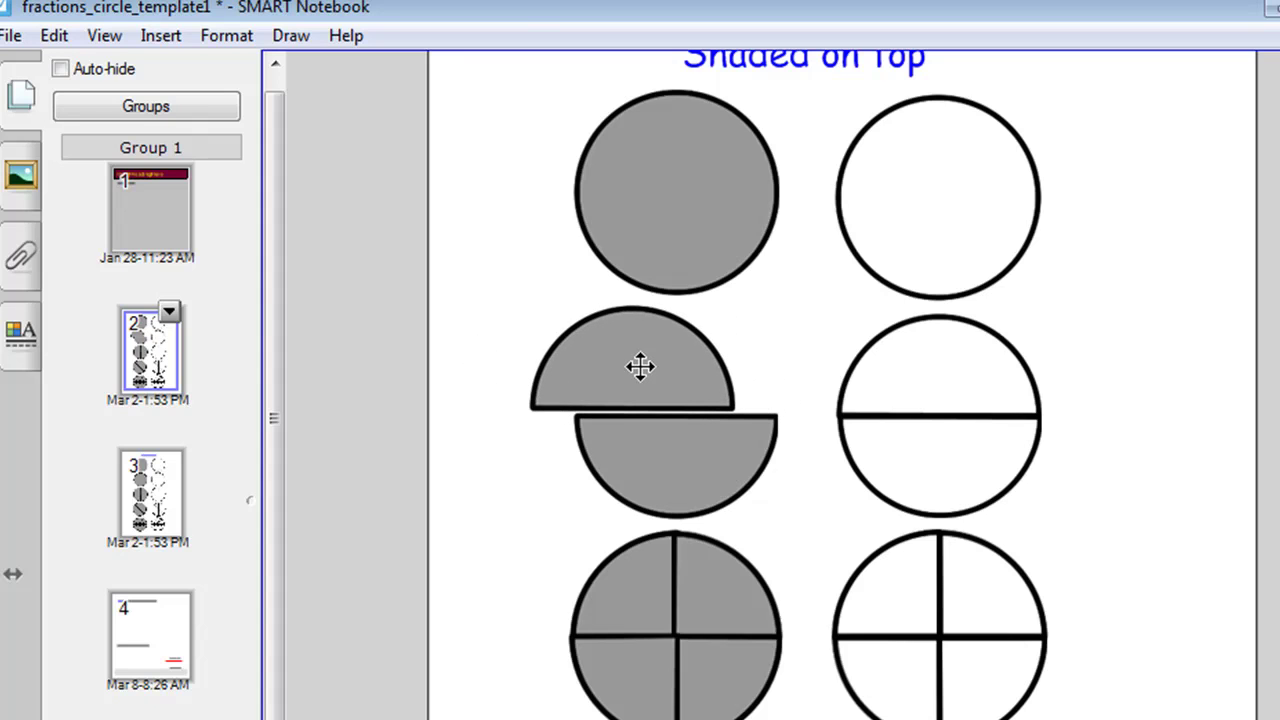
key(ctrl+z)
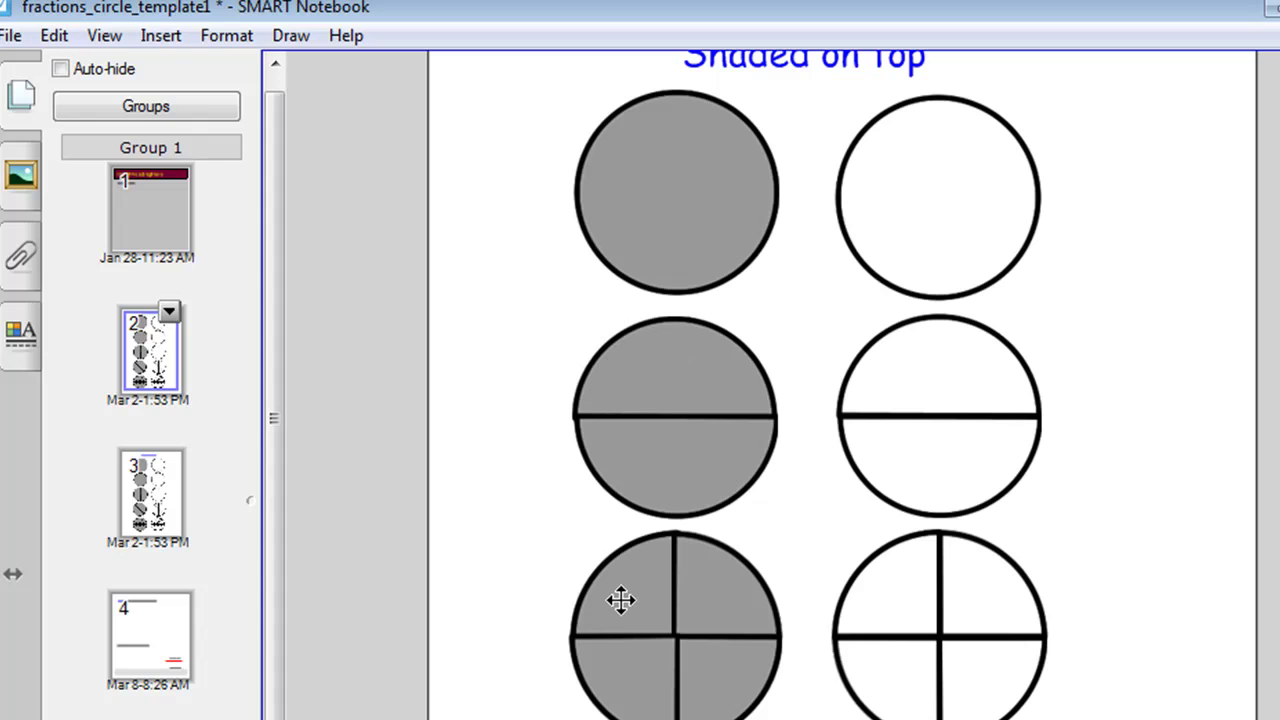
drag(591, 600, 383, 512)
key(ctrl+z)
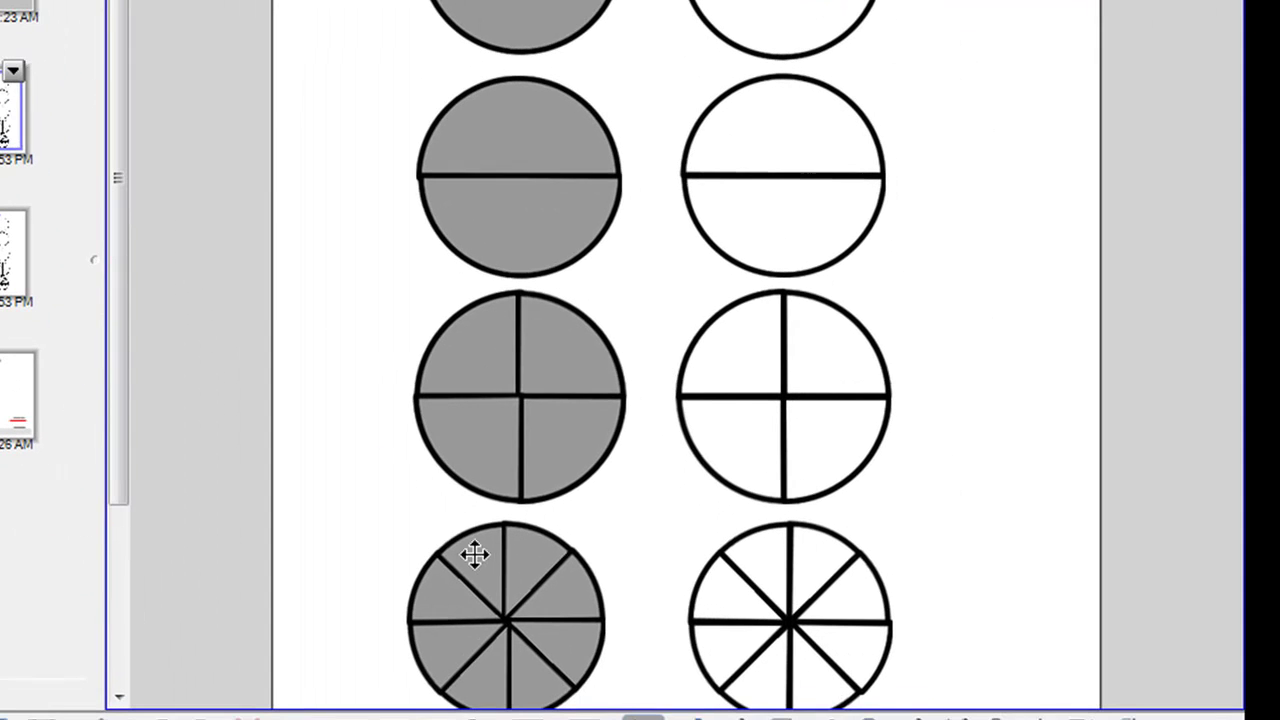
key(ctrl+z)
scroll(370, 472, down, 4)
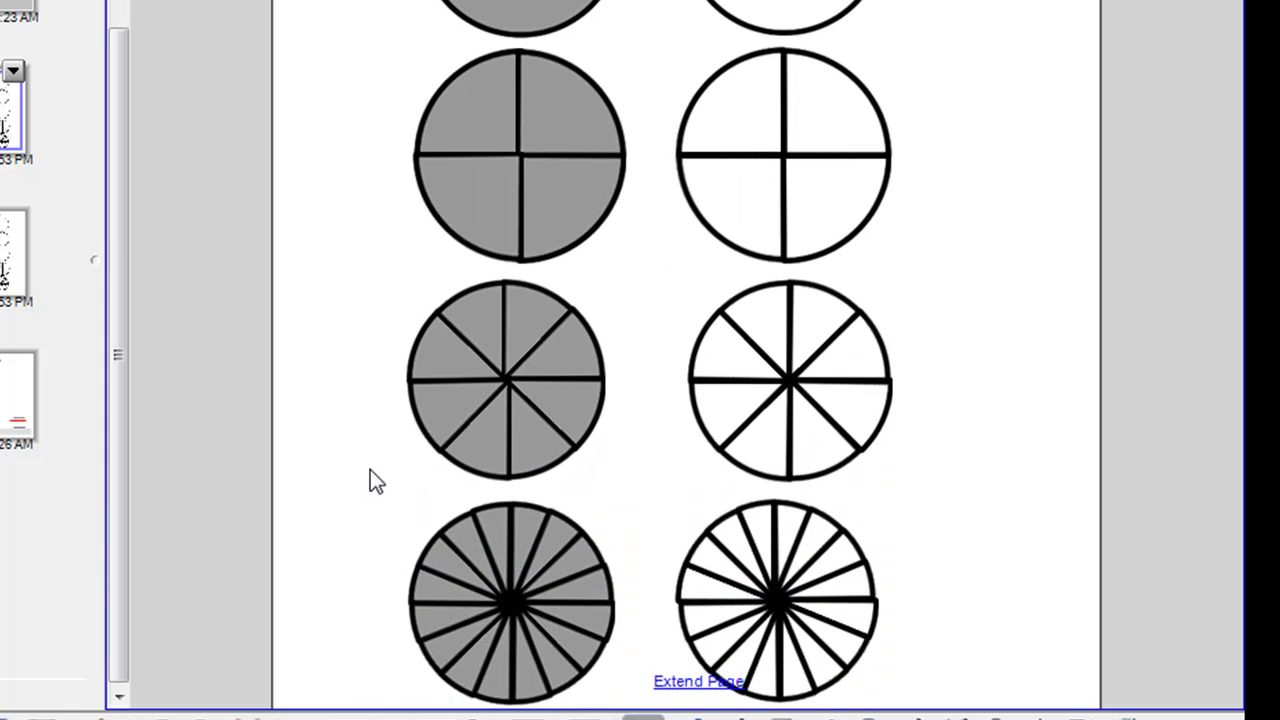
drag(429, 549, 387, 520)
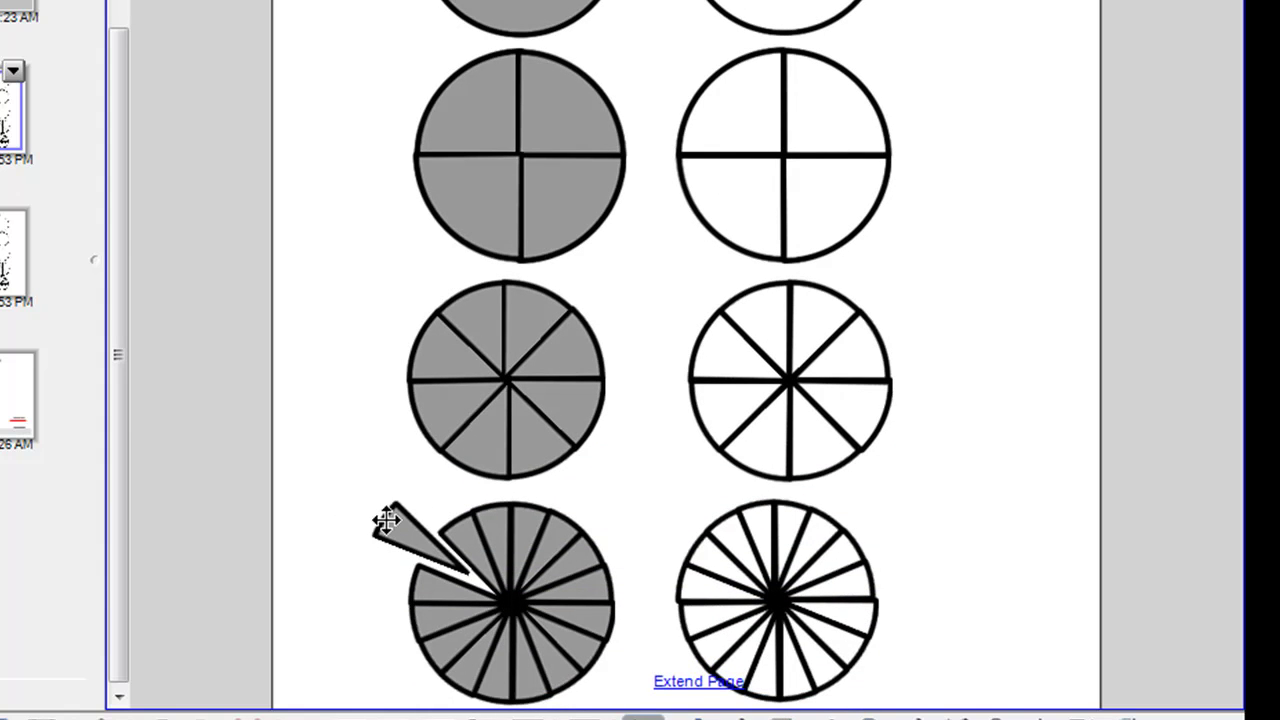
key(ctrl+z)
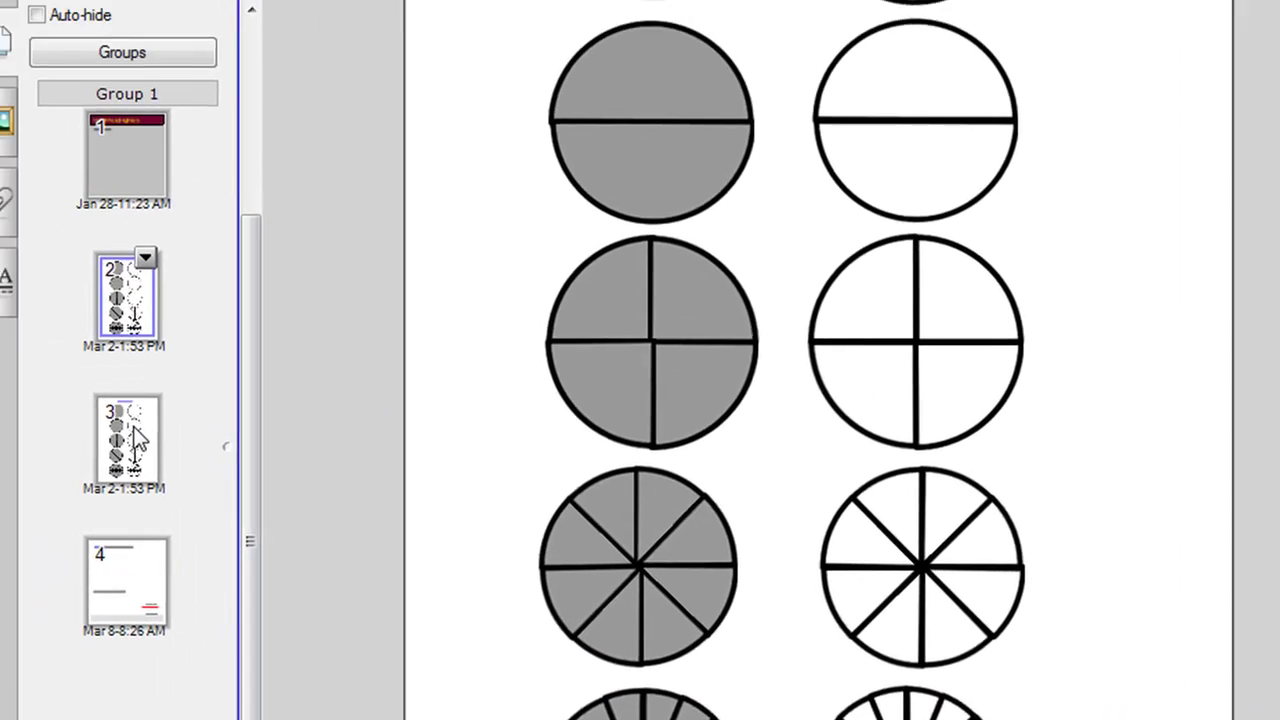
On page 3, drag the grey circle over the white circle, then go to page 4
click(133, 443)
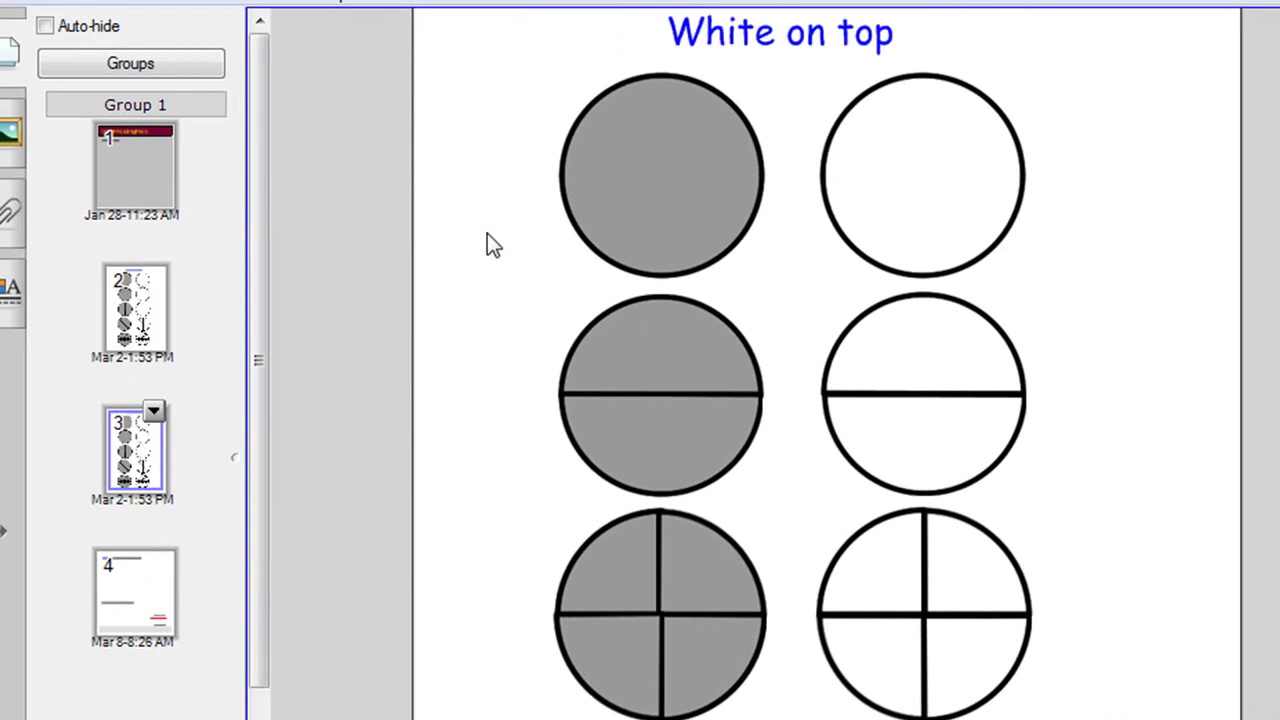
mouse_move(646, 177)
mouse_down()
mouse_move(796, 175)
mouse_move(618, 180)
mouse_move(714, 176)
mouse_move(709, 189)
mouse_move(646, 177)
mouse_move(634, 189)
mouse_move(631, 177)
mouse_up()
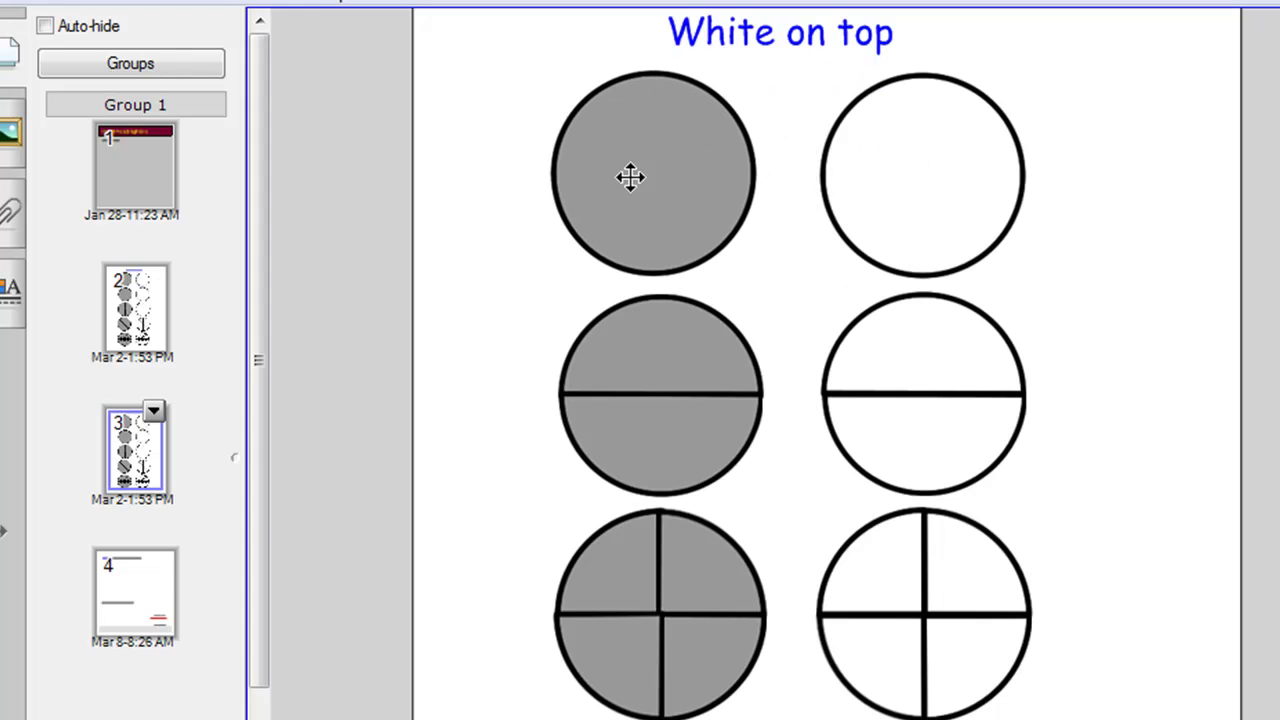
click(160, 585)
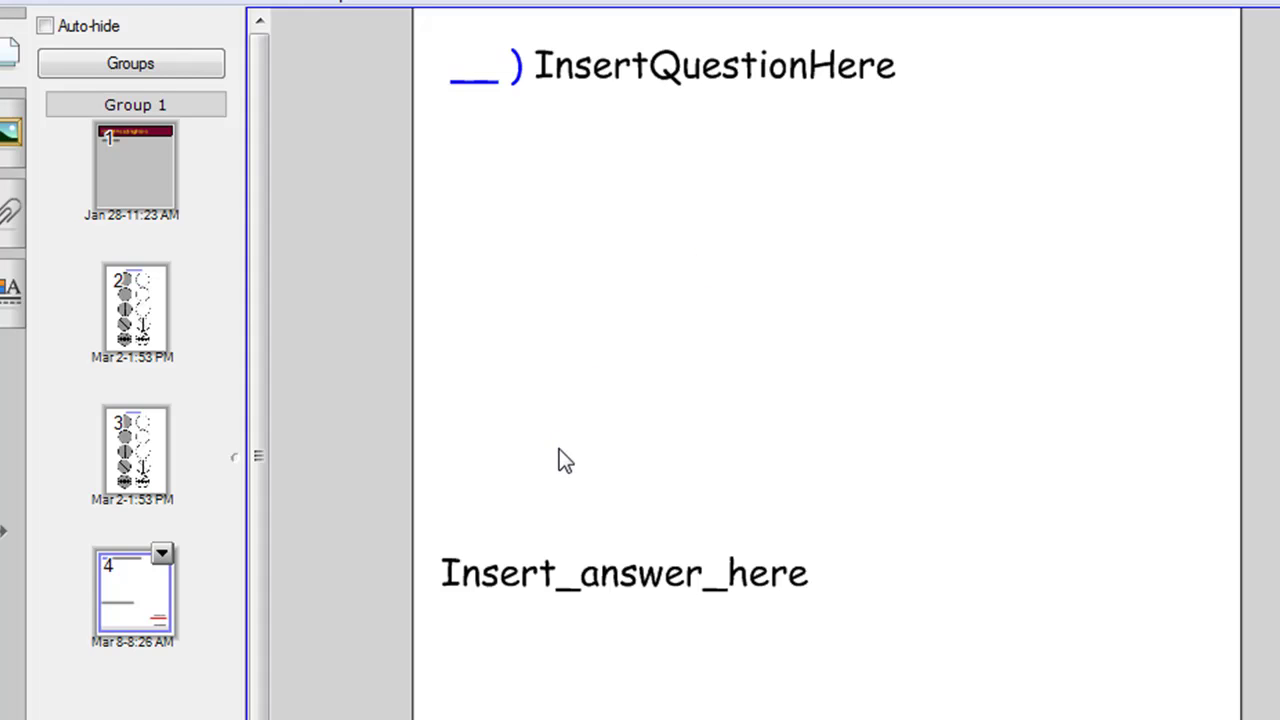
Clone the page 4 question template as page 5, then return to page 4
right_click(137, 586)
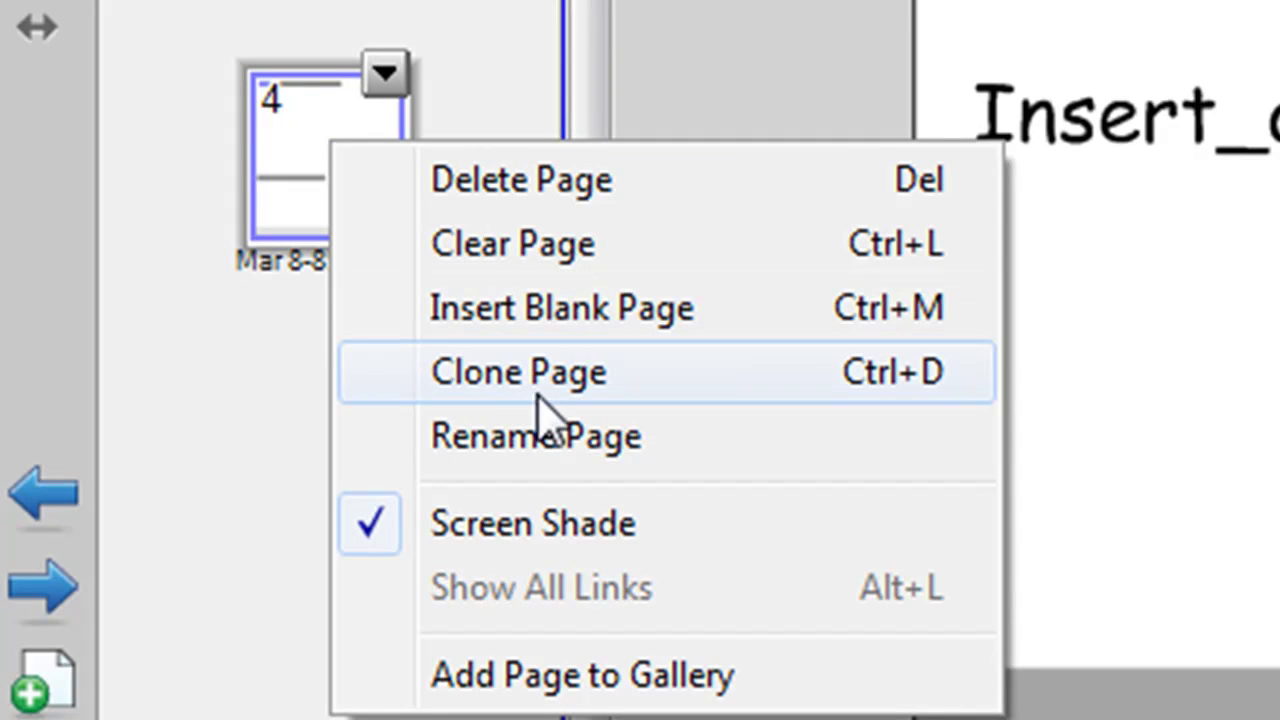
click(775, 390)
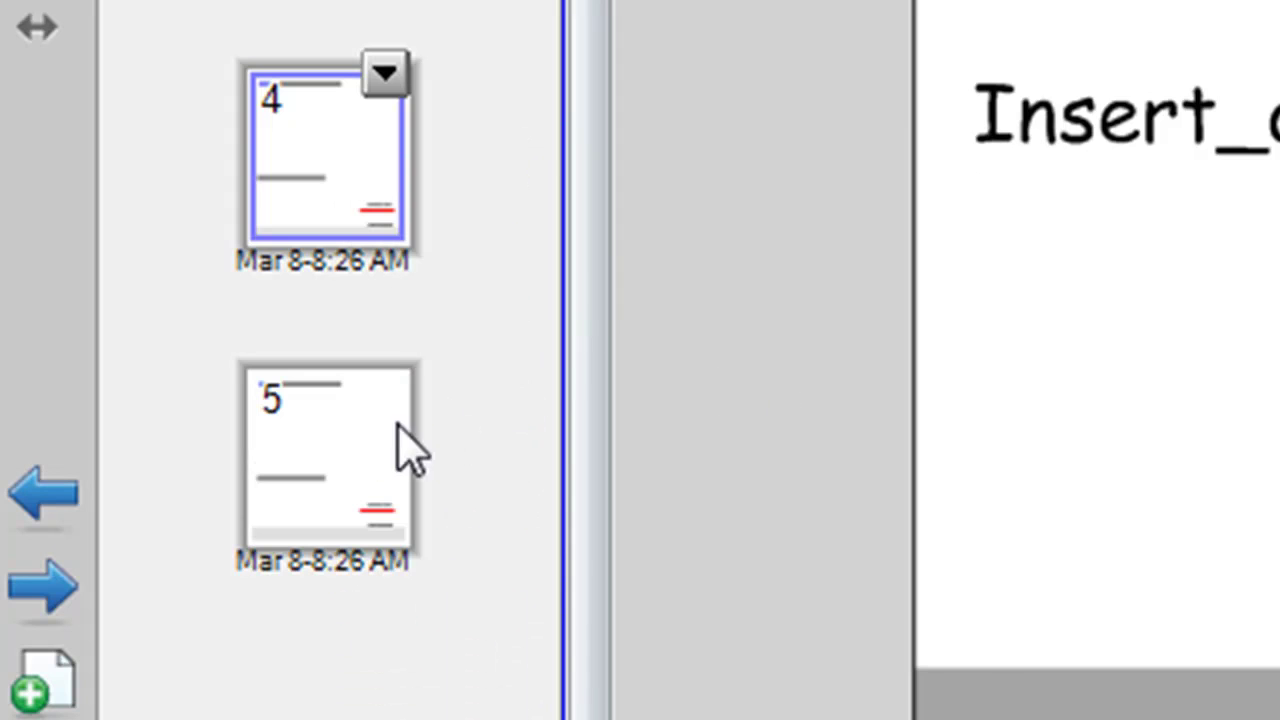
click(330, 445)
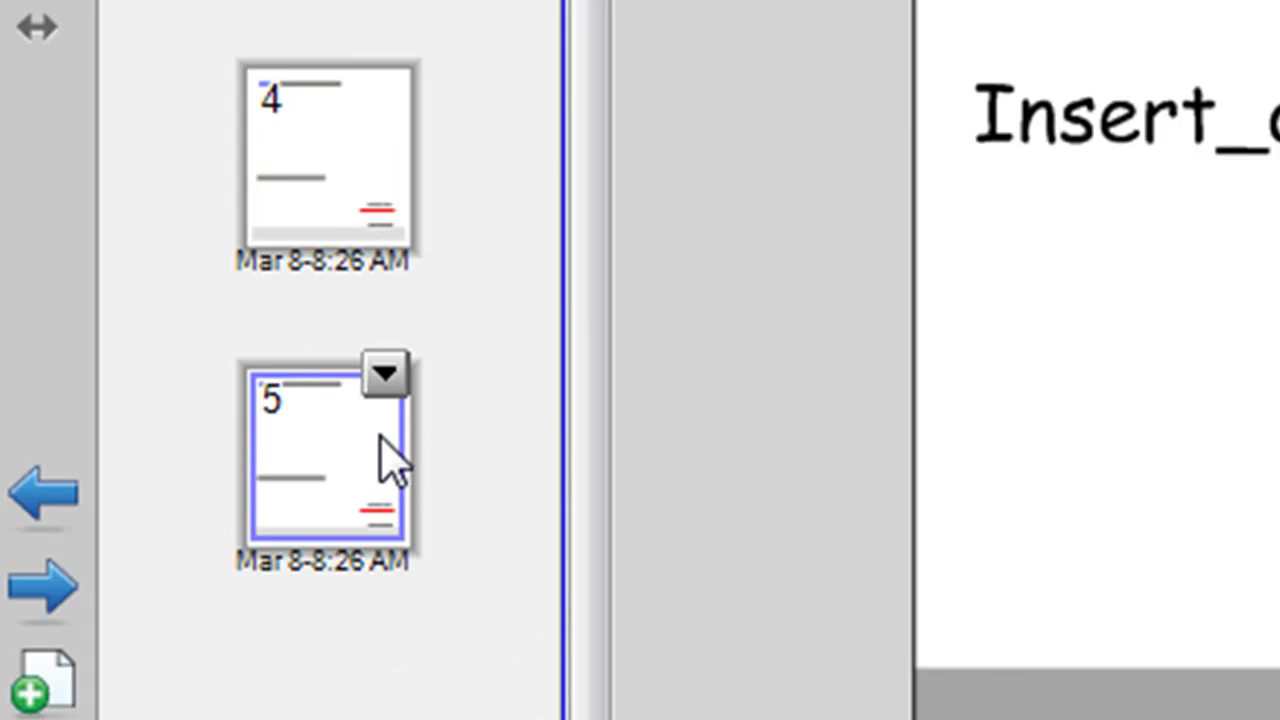
click(307, 143)
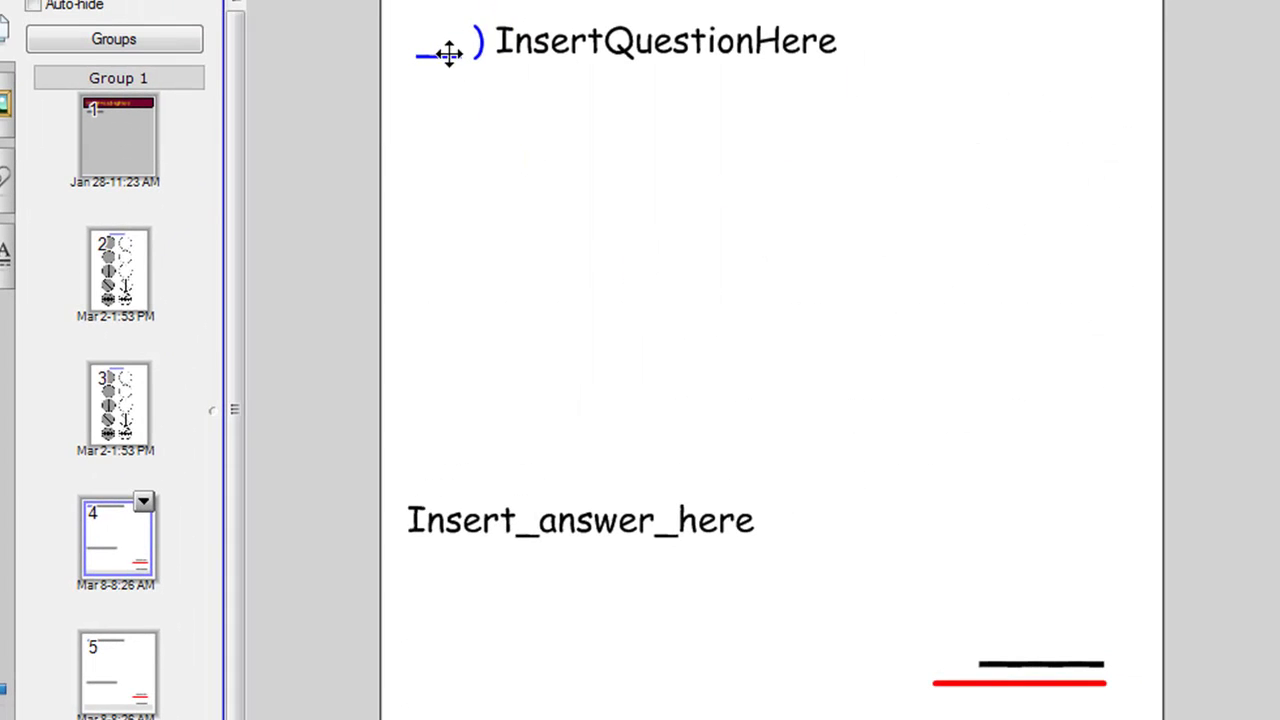
Fill the question-number blank before the bracket with 1
click(446, 48)
click(446, 48)
double_click(446, 48)
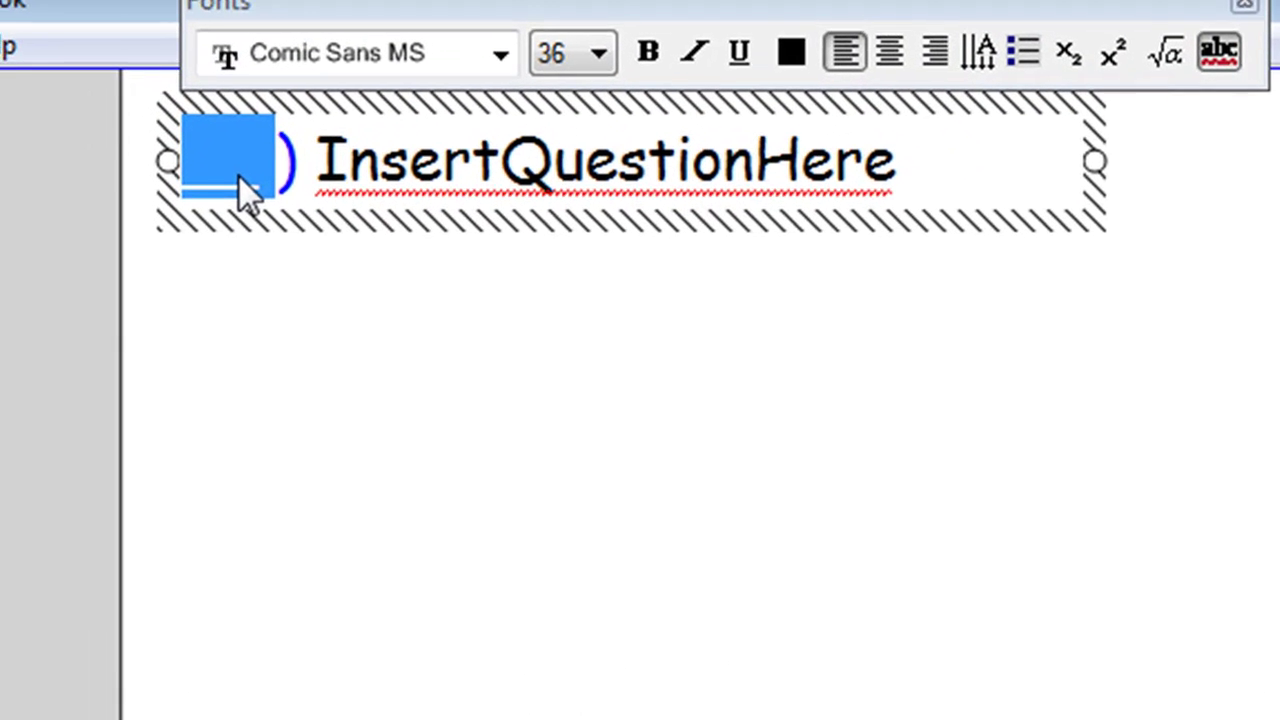
text(1)
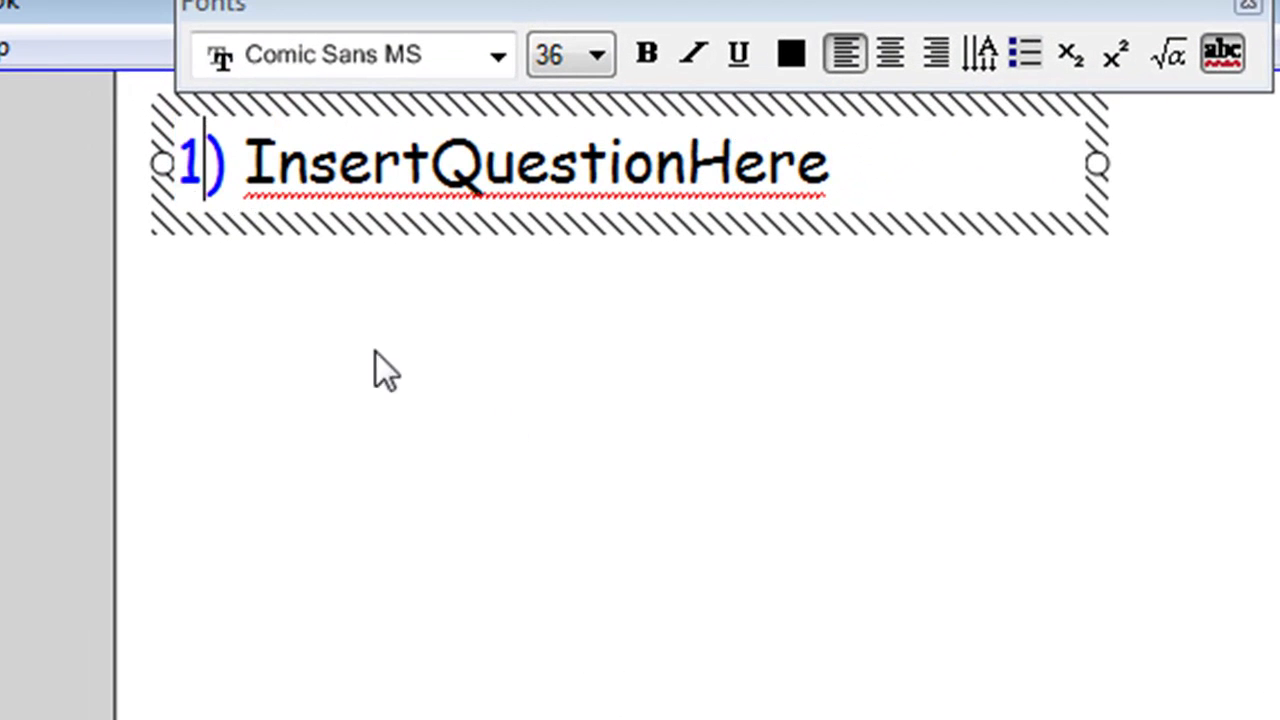
click(520, 420)
Replace InsertQuestionHere with 'What fraction of the shape below is shaded?'
click(531, 170)
click(531, 170)
double_click(535, 170)
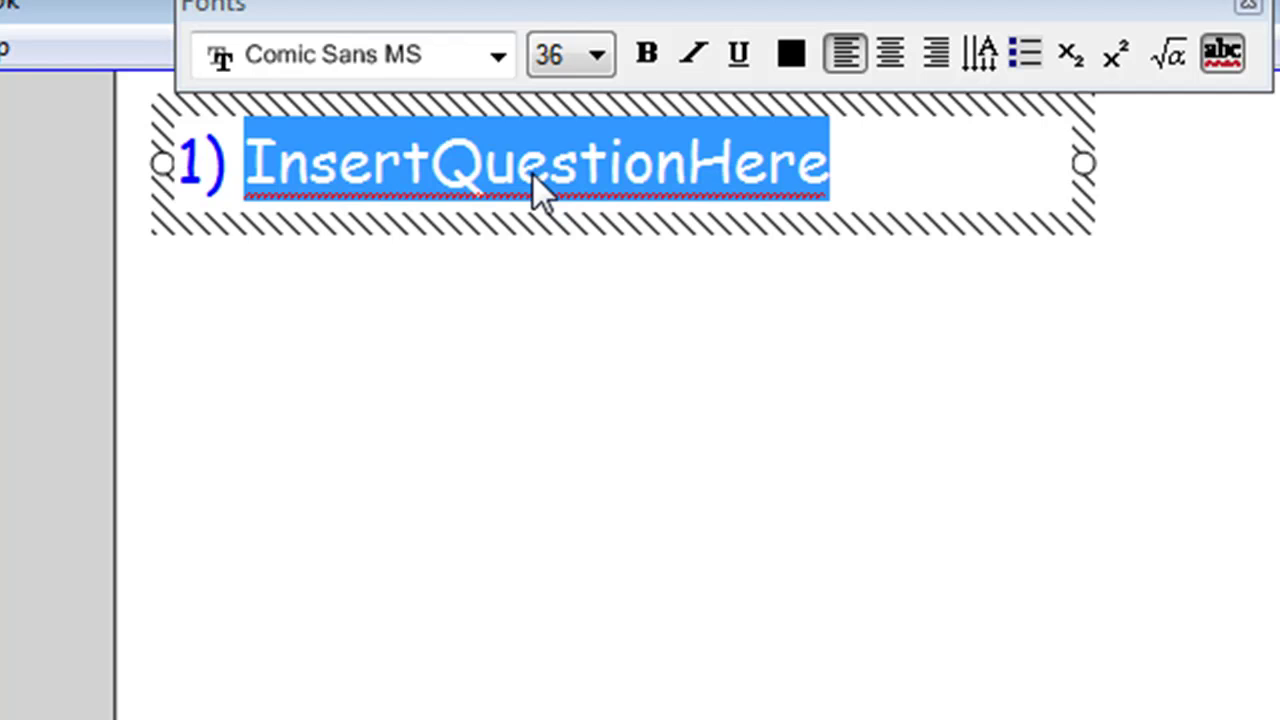
text(What fra)
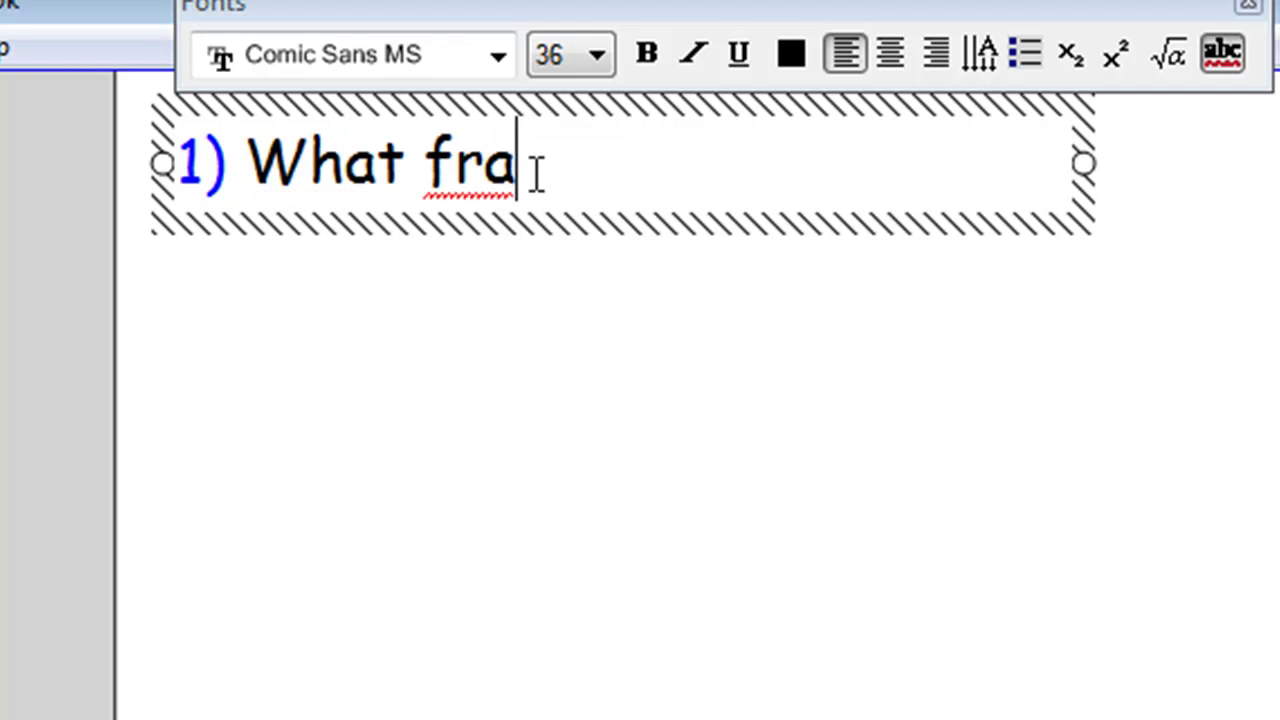
text(ction of the)
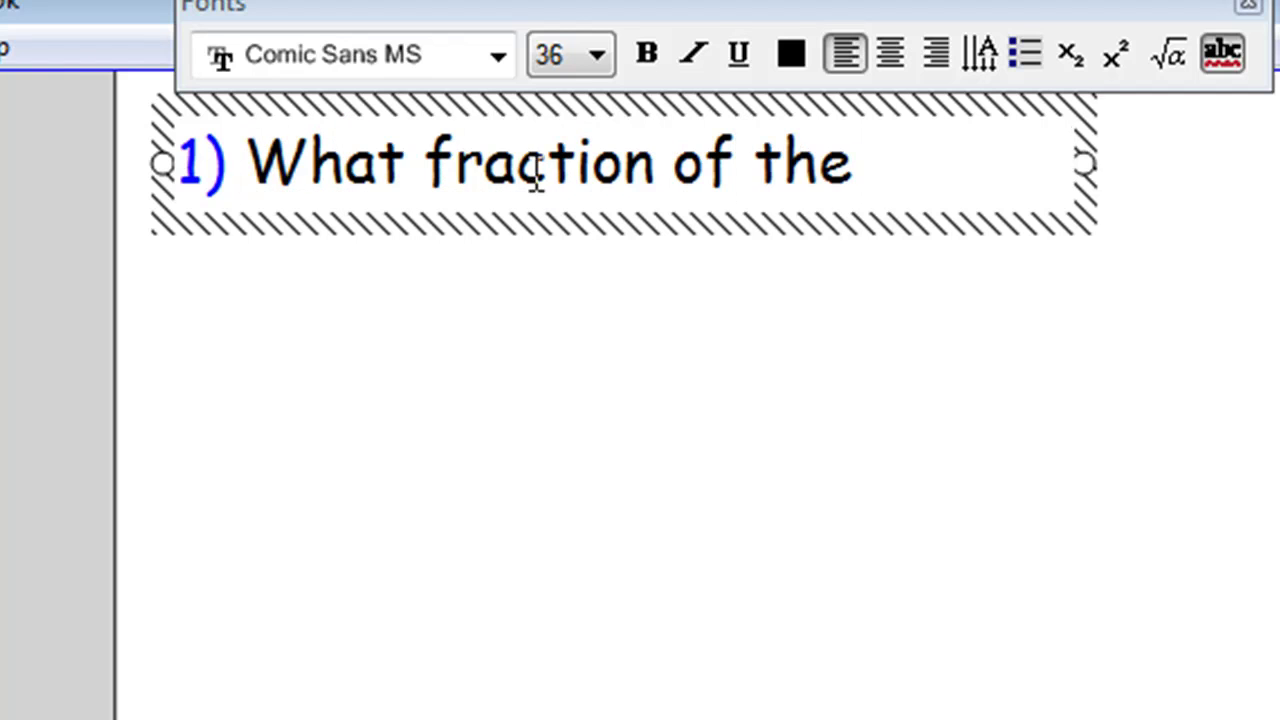
text( shape below i)
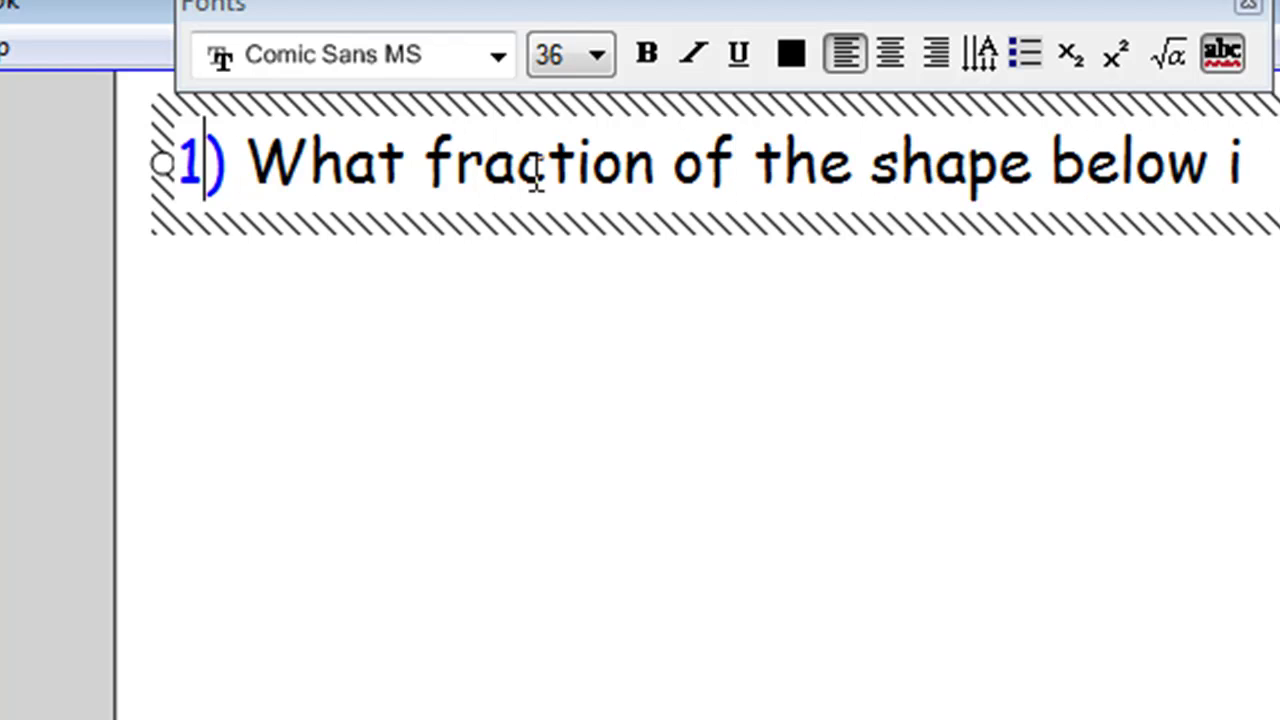
text(s shaded?)
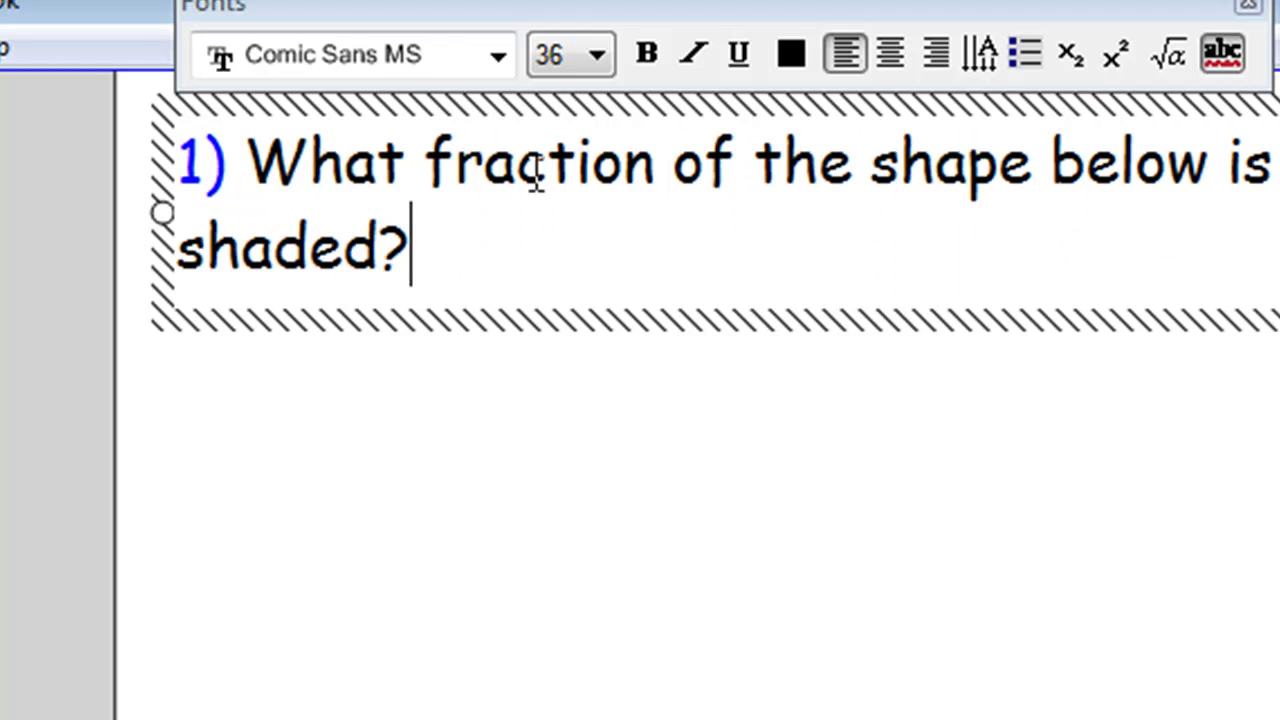
click(600, 585)
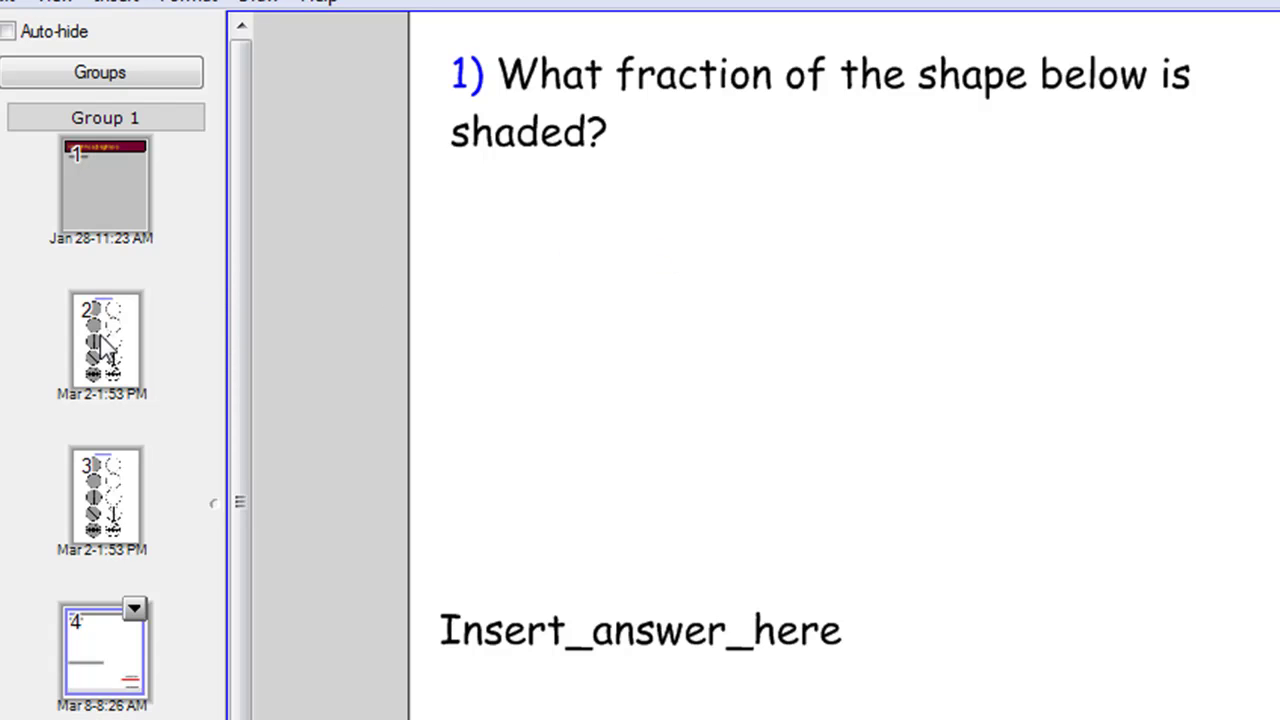
Copy the shaded and white quartered circles from the Shaded on top page
click(106, 346)
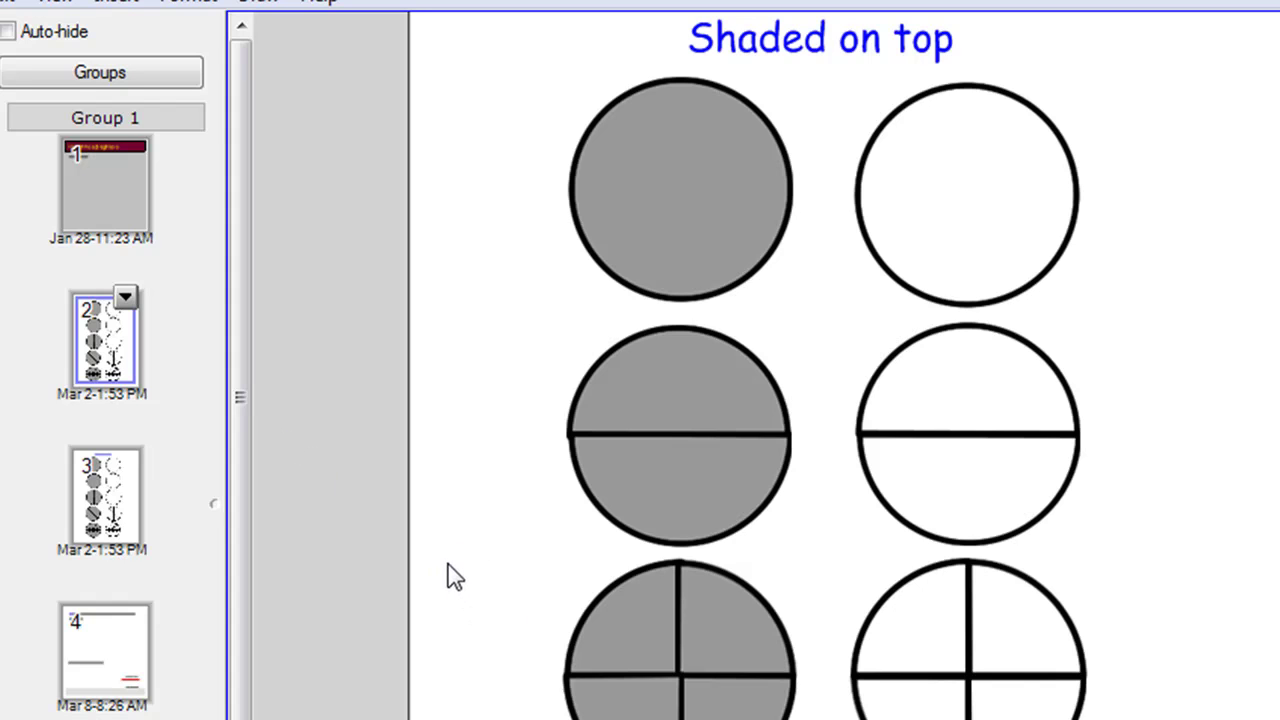
mouse_move(448, 566)
mouse_down()
mouse_move(806, 707)
mouse_move(1201, 719)
mouse_move(1171, 694)
mouse_up()
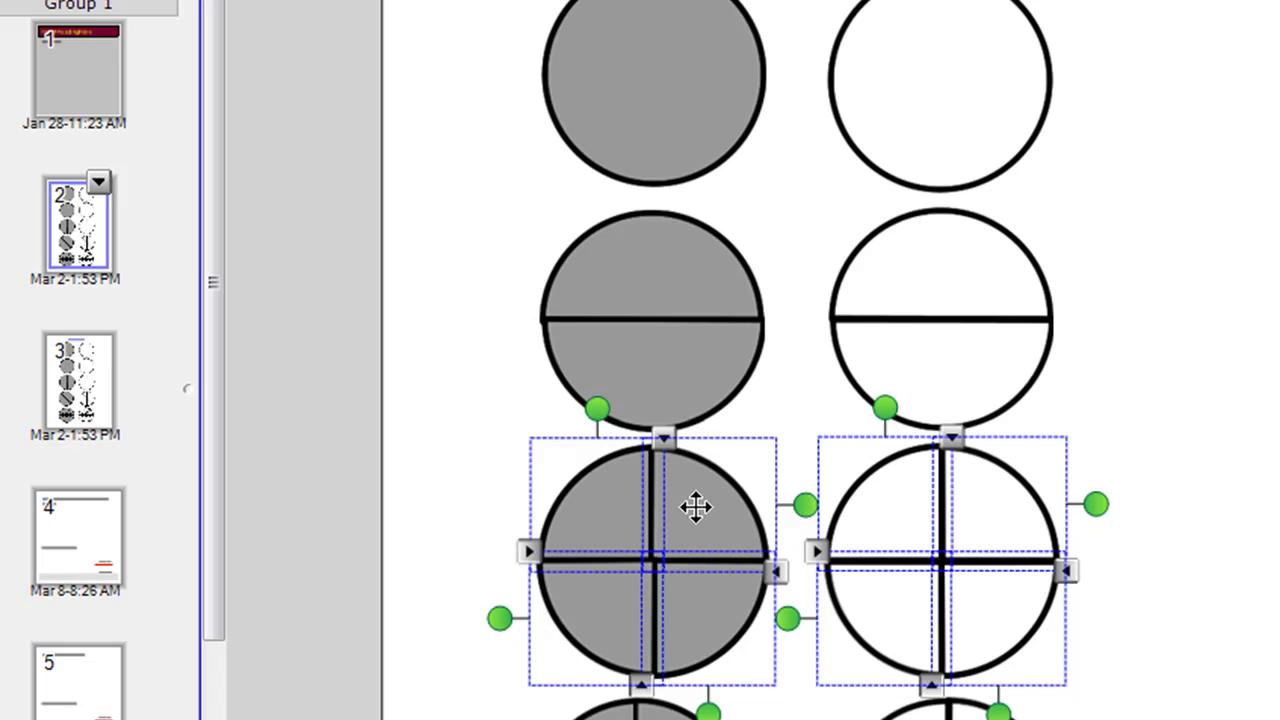
right_click(696, 507)
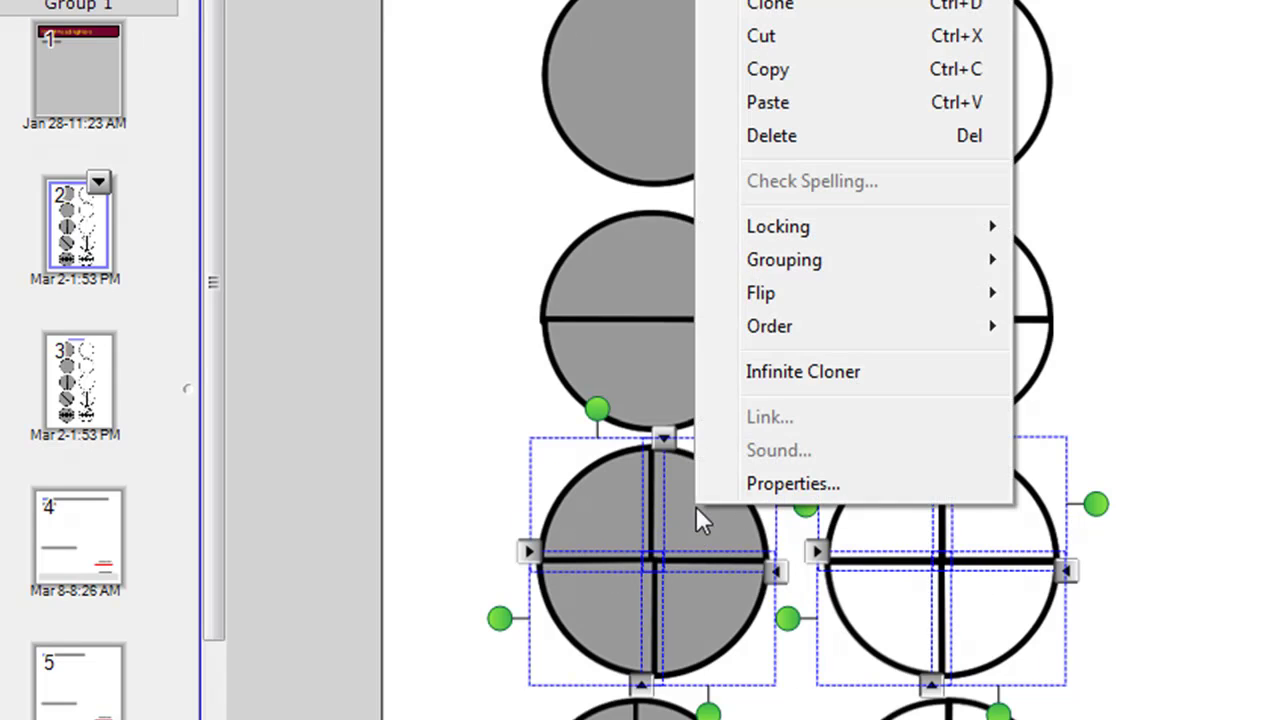
click(855, 80)
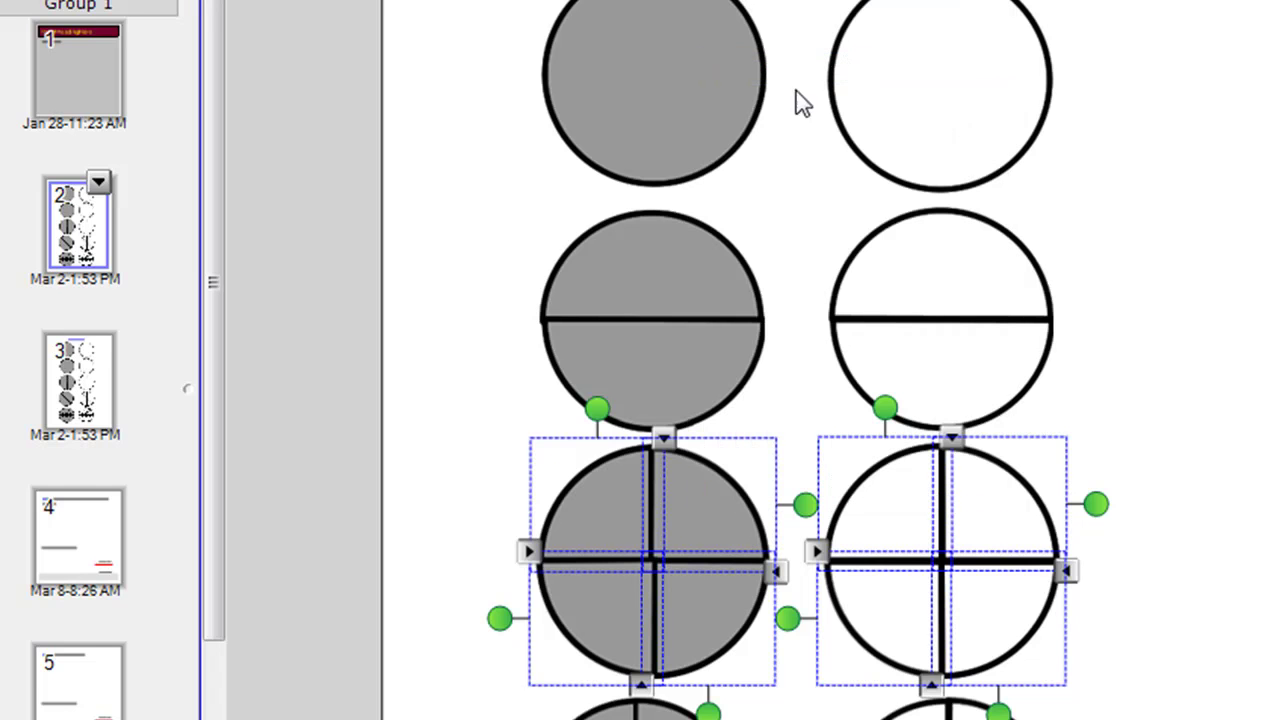
Paste the two quartered circles onto the page 4 question slide
click(77, 537)
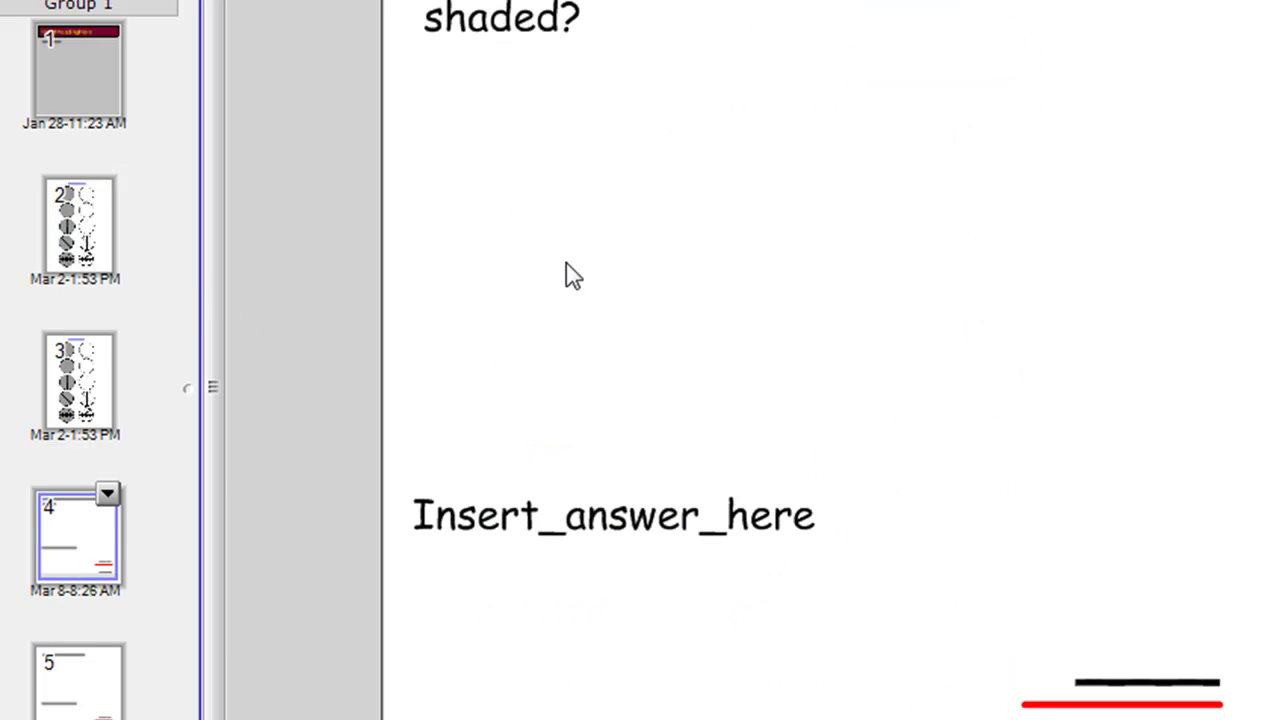
right_click(620, 134)
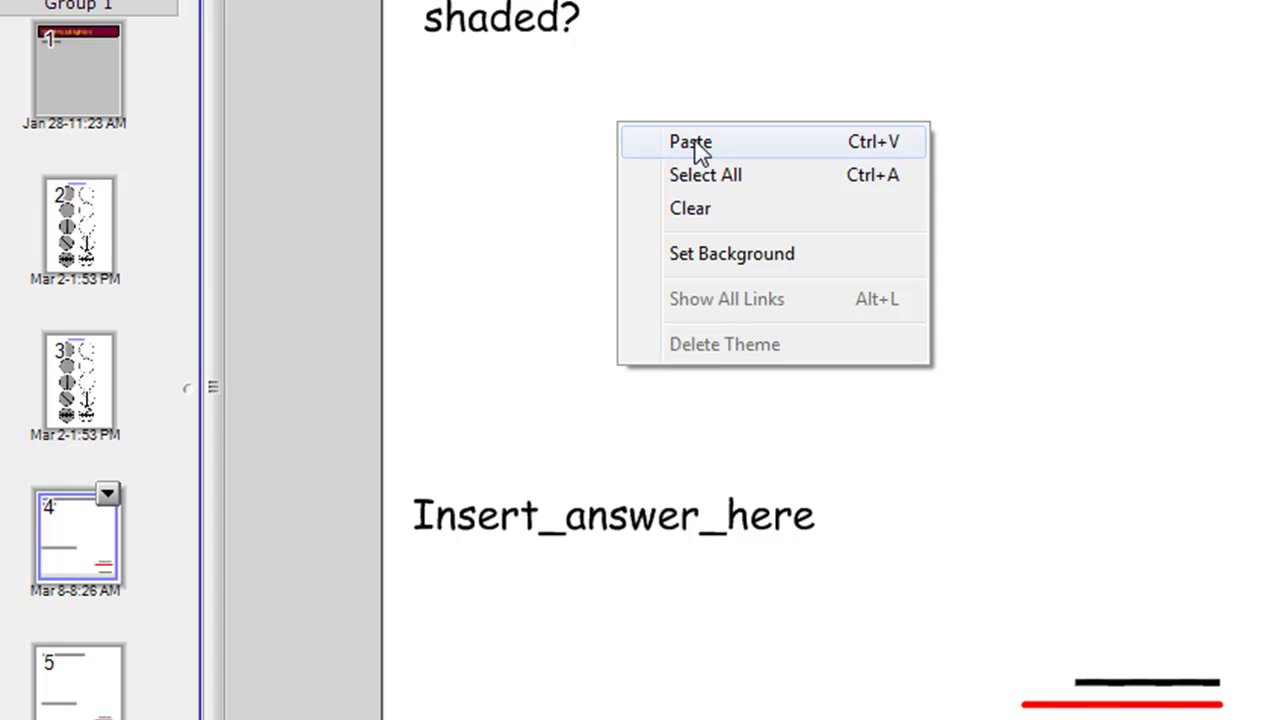
click(803, 143)
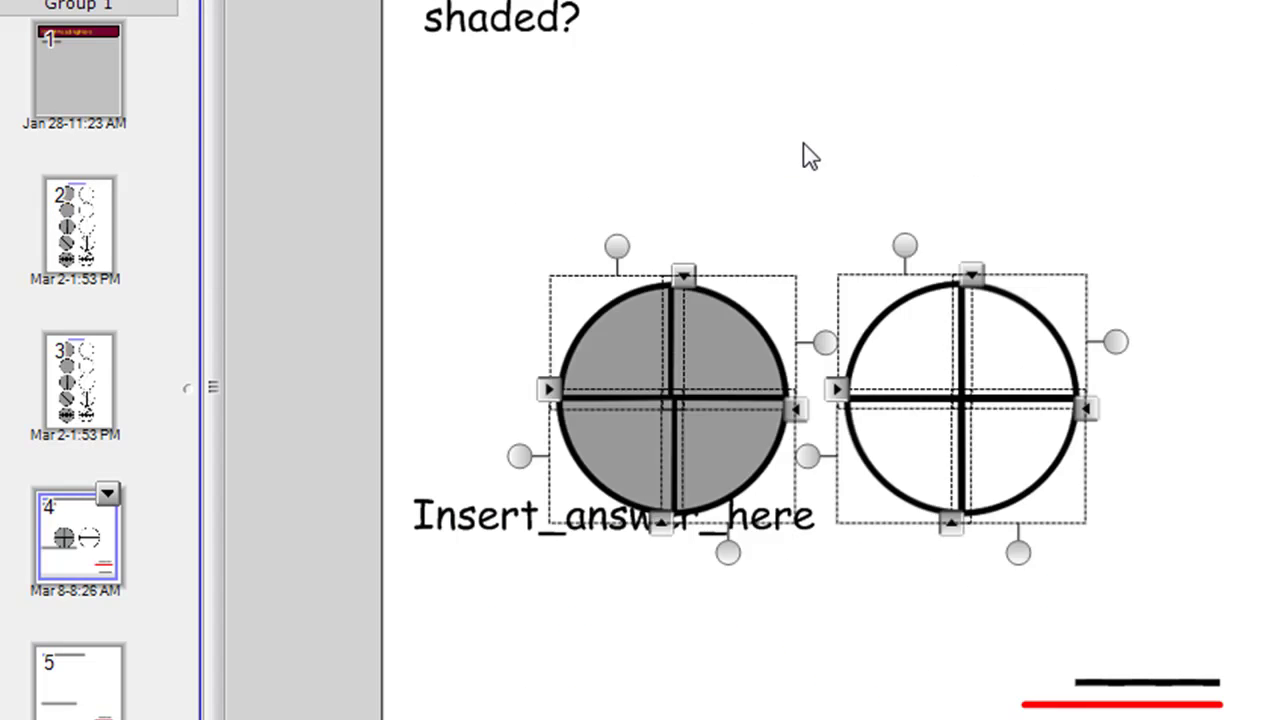
Move the circles above the answer text and place the shaded top-right quarter onto the white circle
drag(723, 320, 709, 173)
click(436, 167)
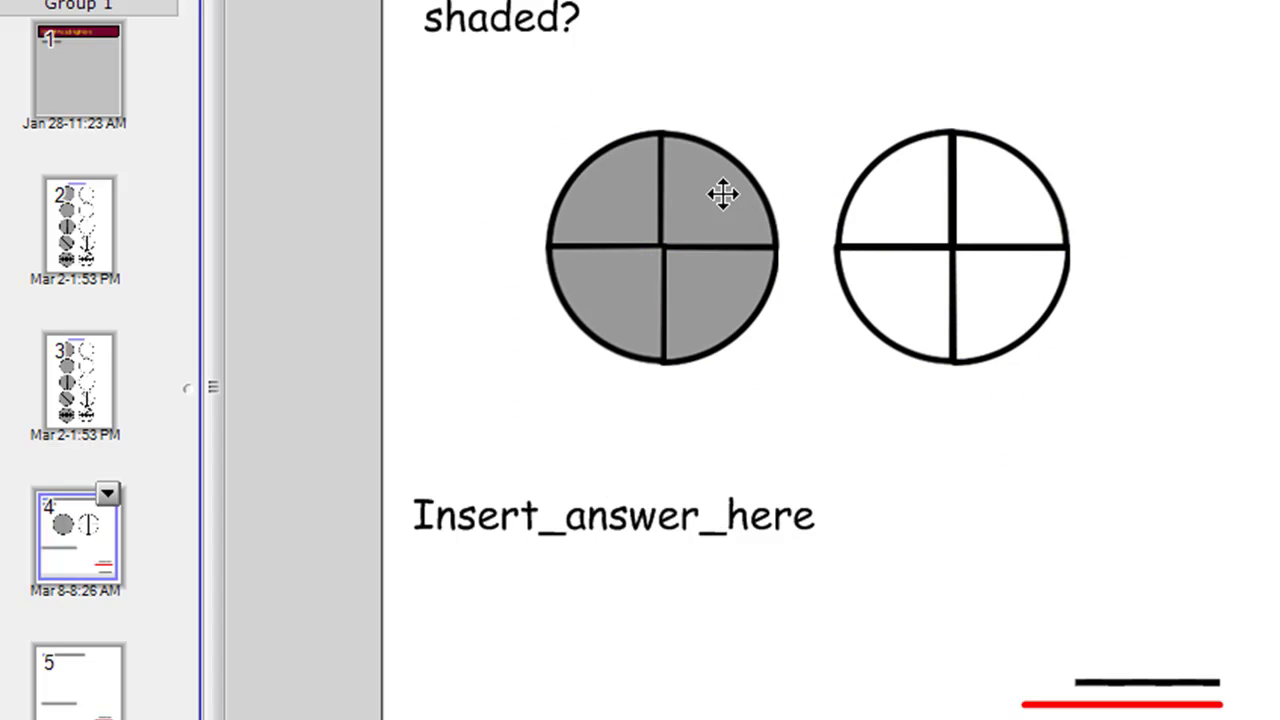
drag(723, 193, 1019, 194)
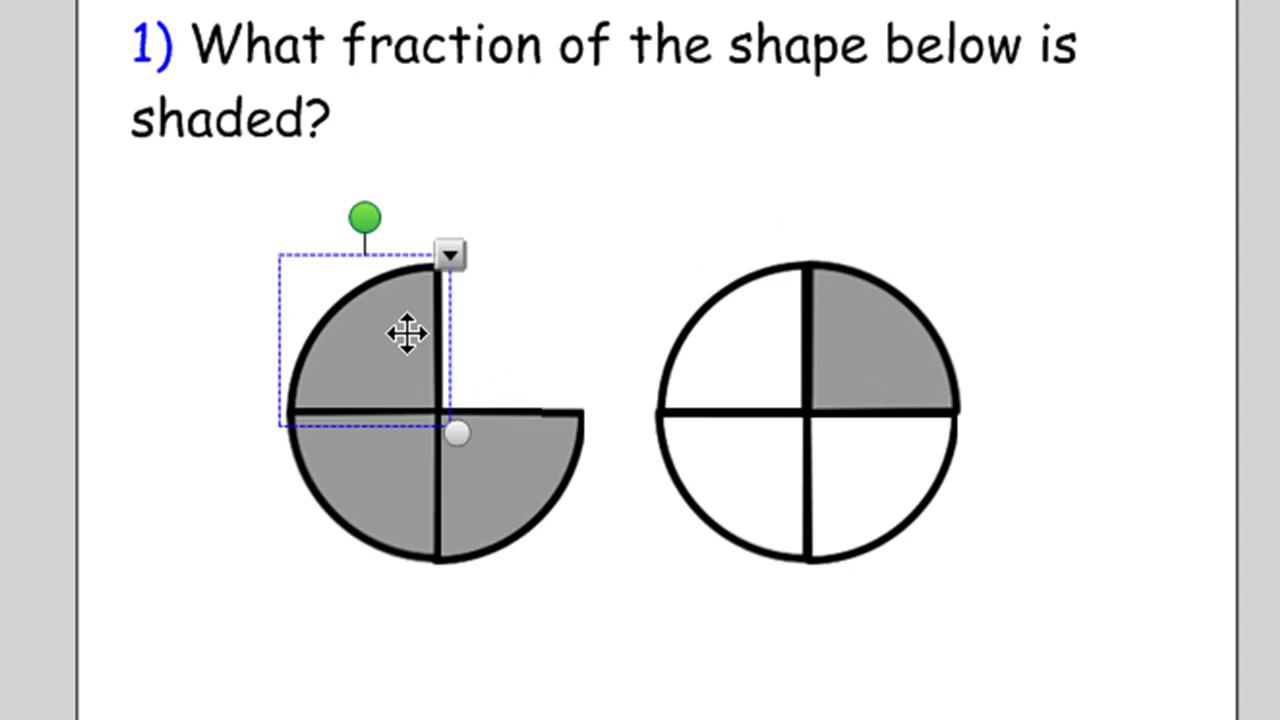
Delete the three remaining shaded quarters
key(Delete)
click(374, 486)
key(Delete)
click(531, 464)
key(Delete)
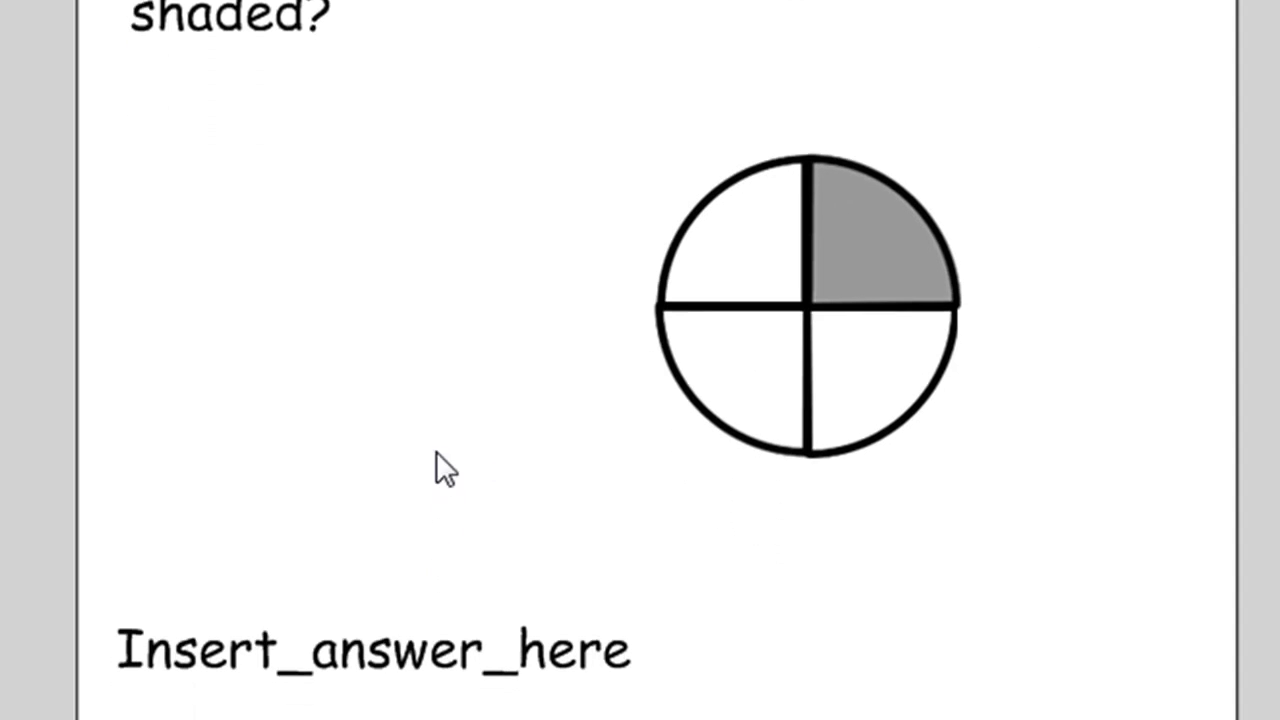
Replace the Insert_answer_here placeholder with 'One quarter of this shape is shaded.'
double_click(244, 630)
double_click(256, 644)
click(258, 644)
triple_click(257, 643)
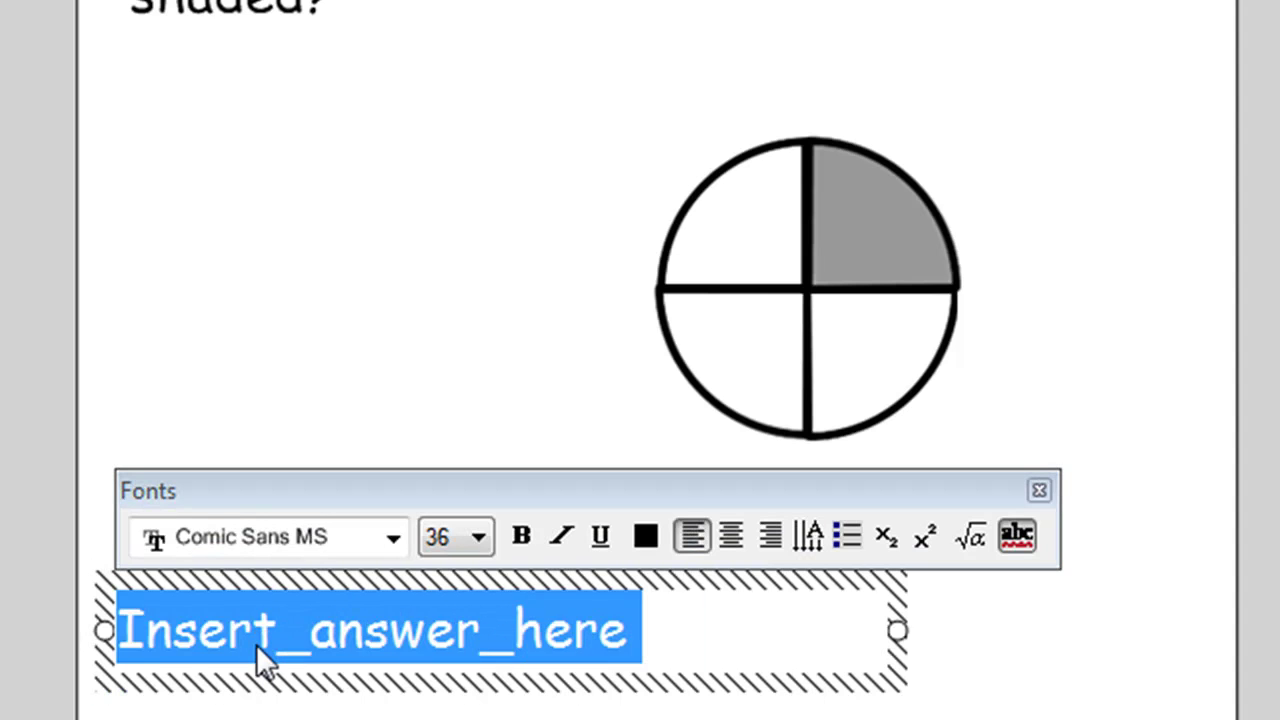
text(One)
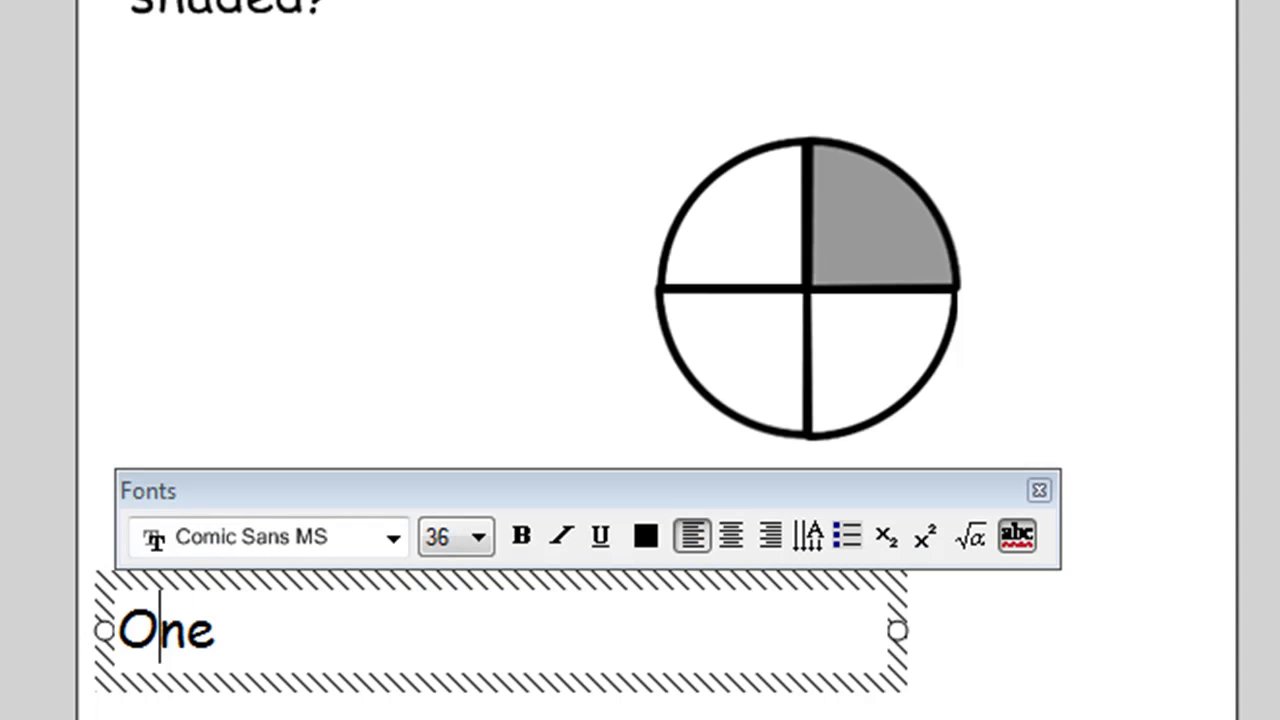
text( quarter of this shape)
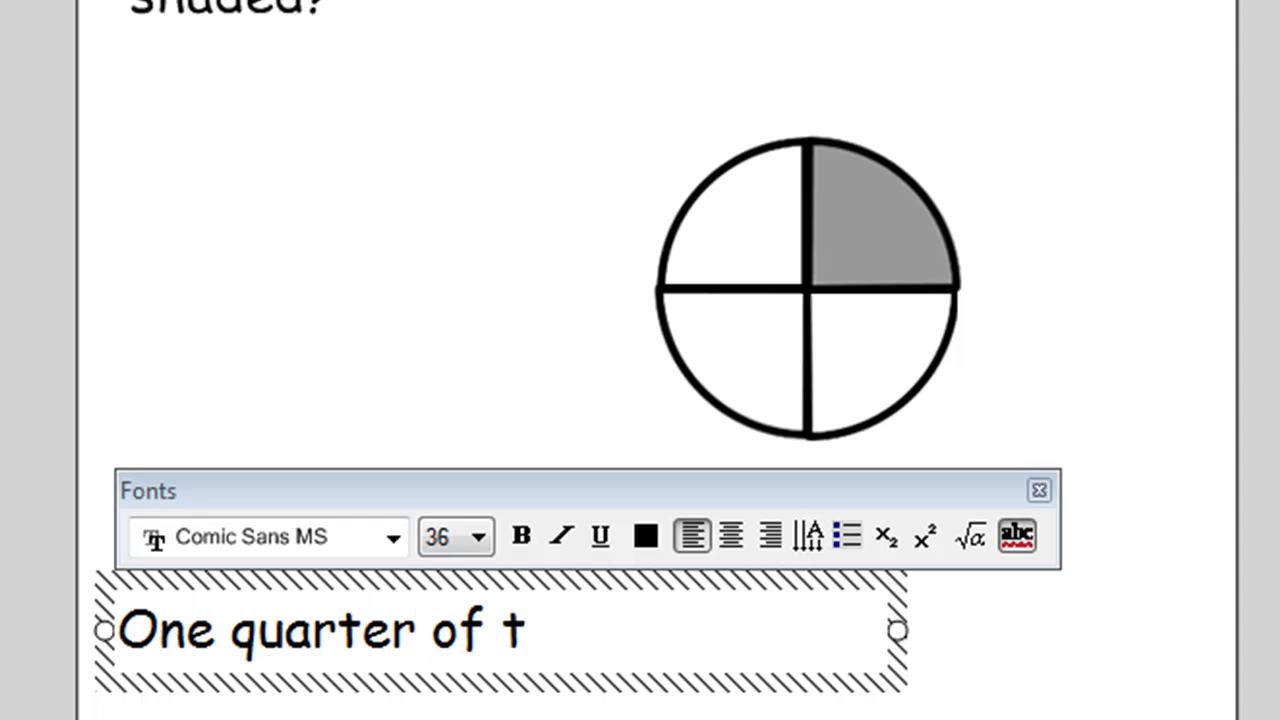
text( is shaded.)
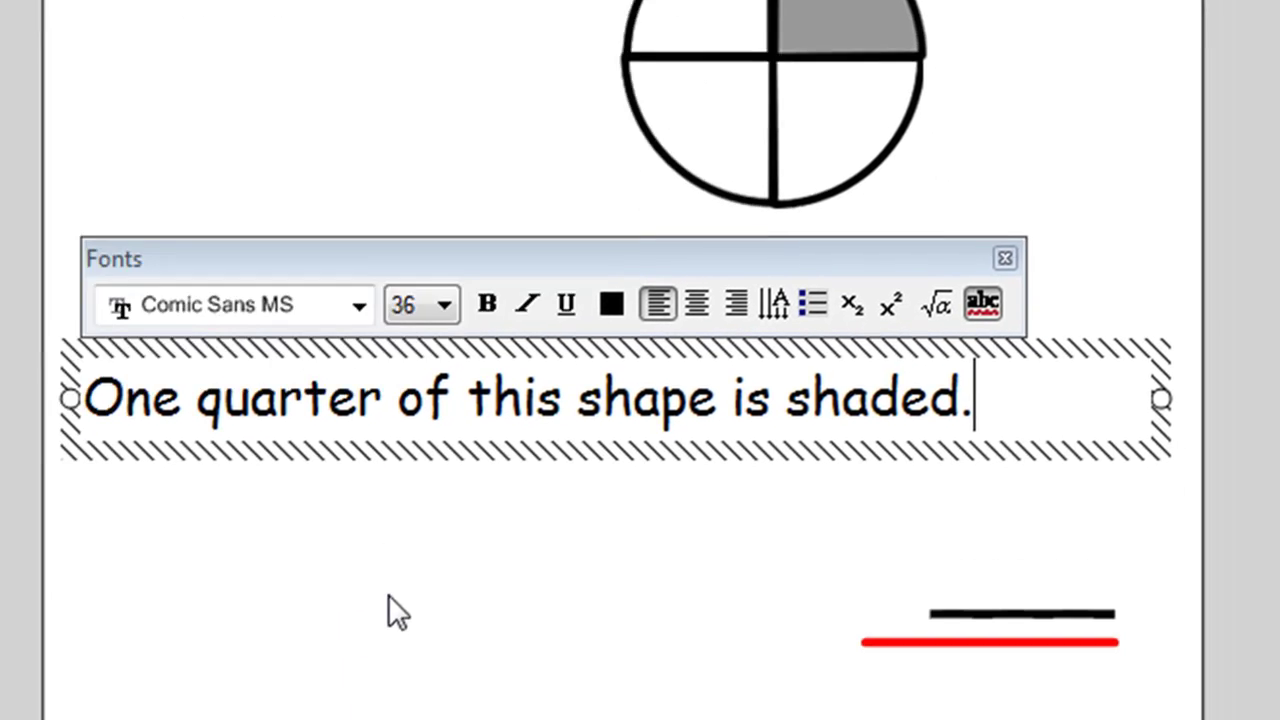
click(872, 471)
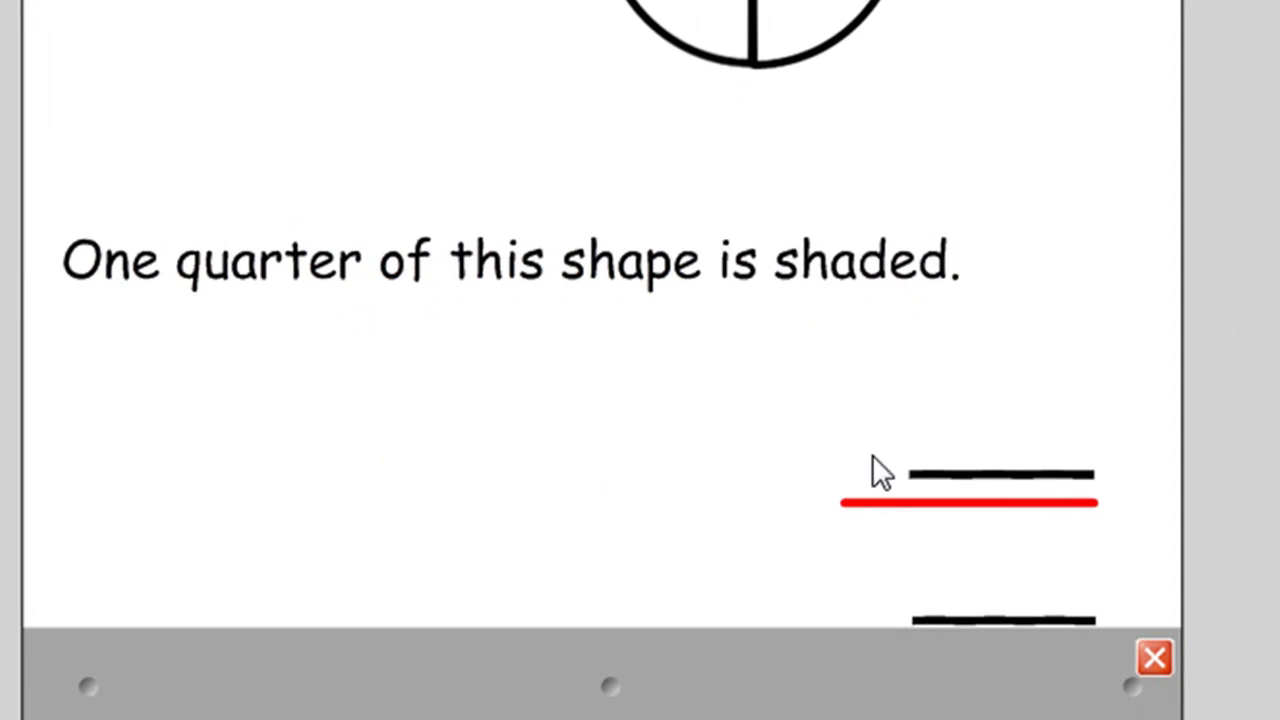
Enter 1 as the numerator and 4 as the denominator on the answer lines
double_click(1013, 450)
key(ctrl+a)
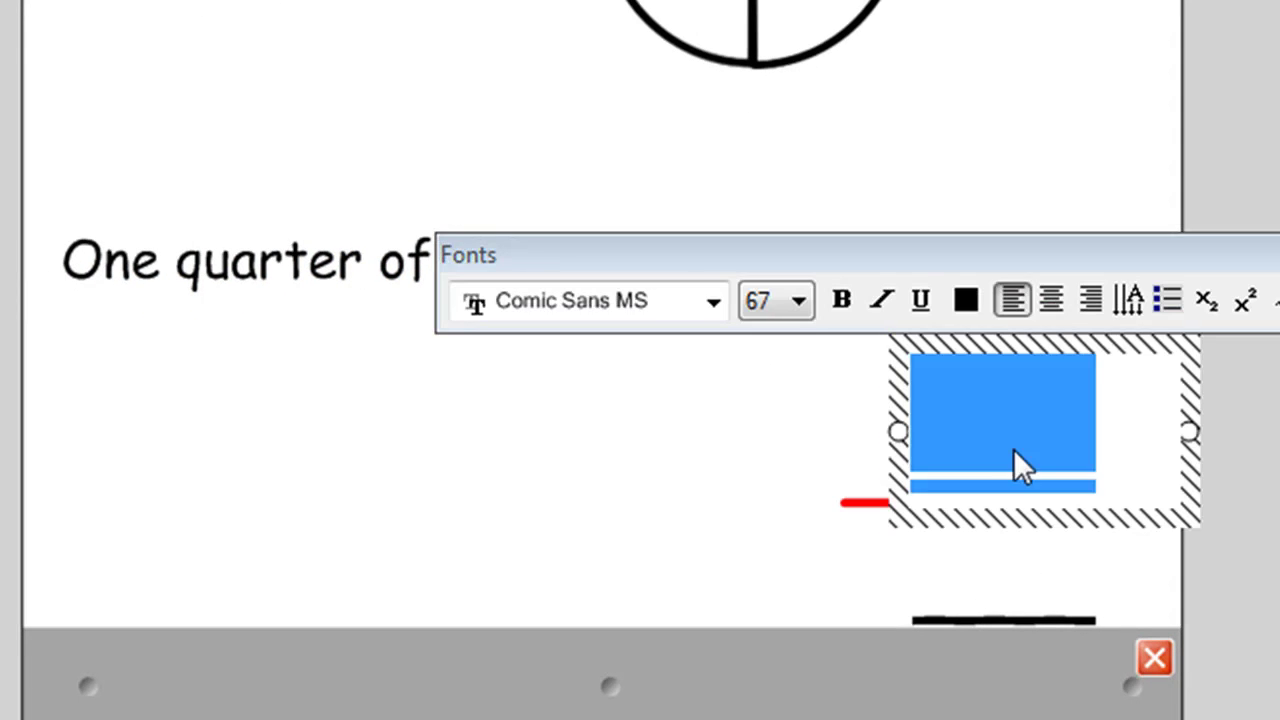
text(1)
click(594, 520)
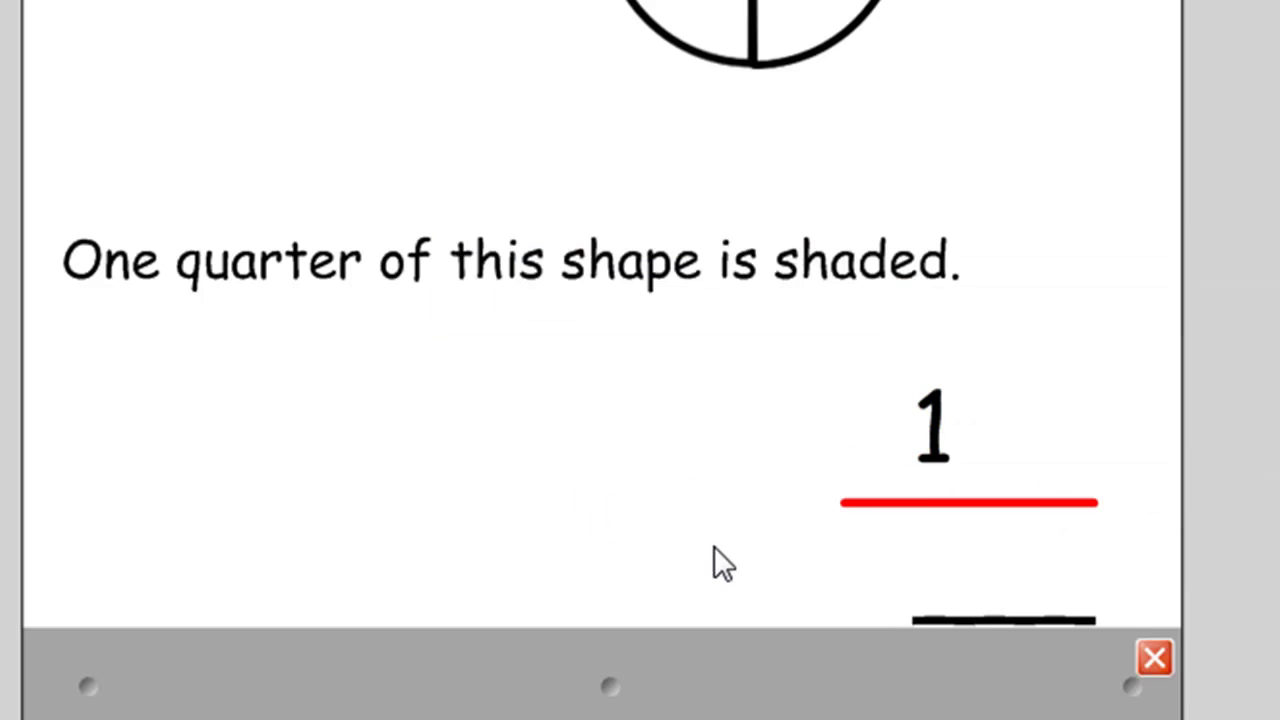
double_click(988, 590)
key(ctrl+a)
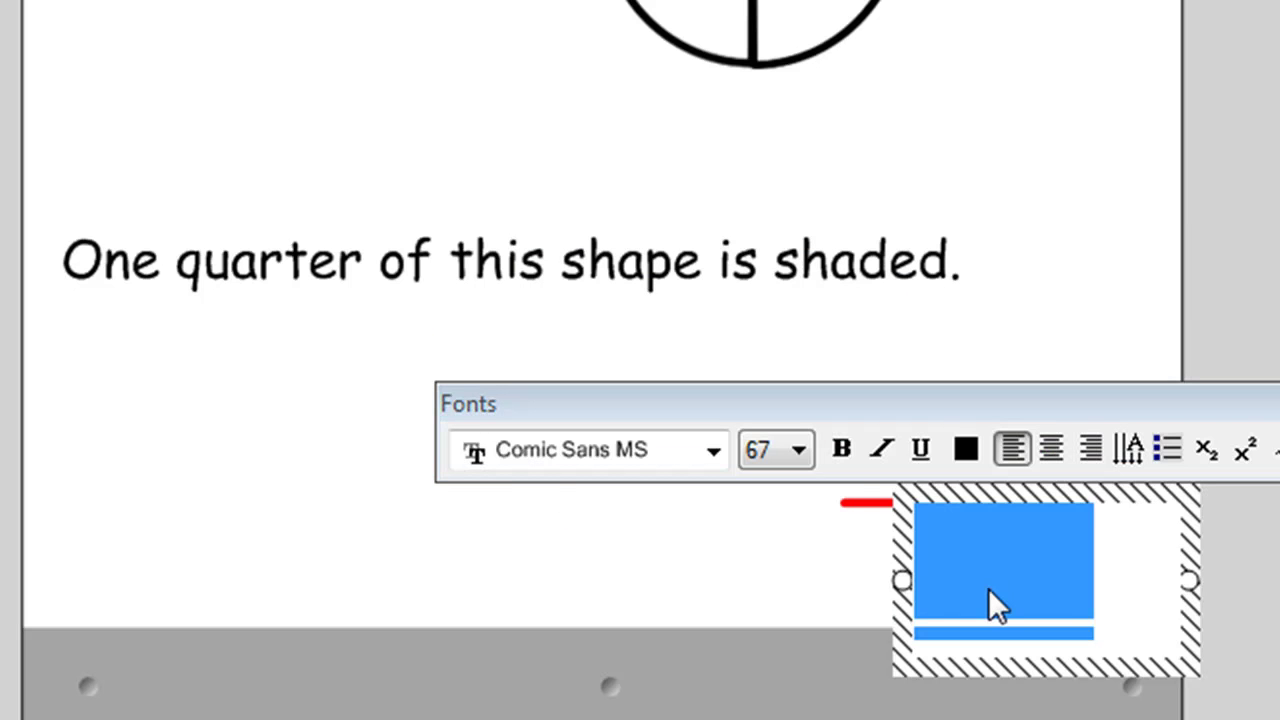
text(4)
click(293, 393)
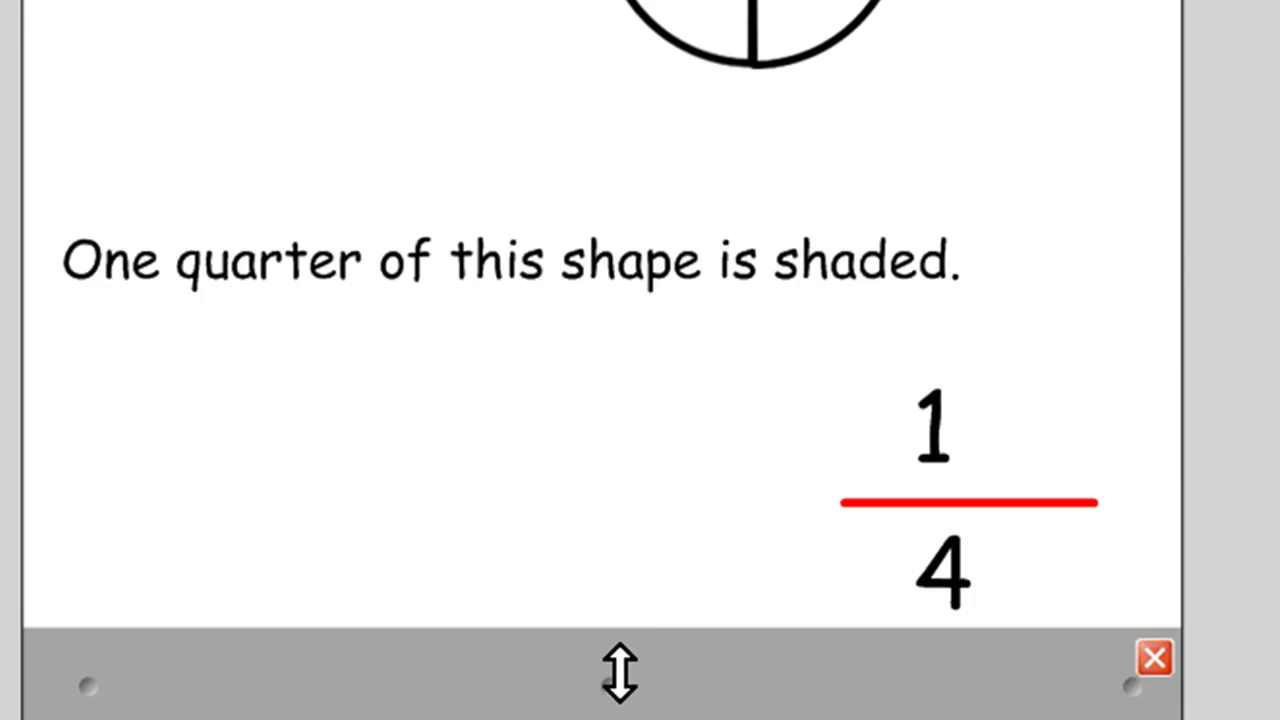
Cover the quarter-circle answer with the screen shade, review pages 2–4, then open page 5
drag(620, 672, 636, 208)
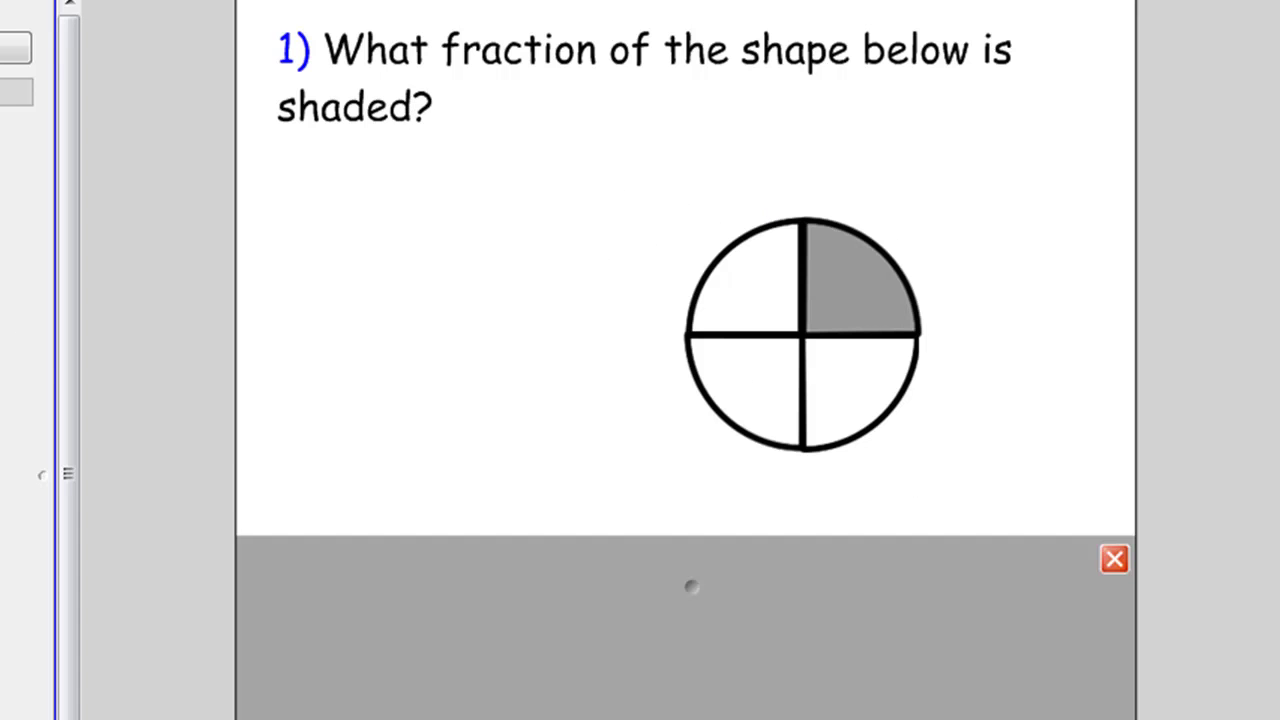
click(51, 300)
click(51, 423)
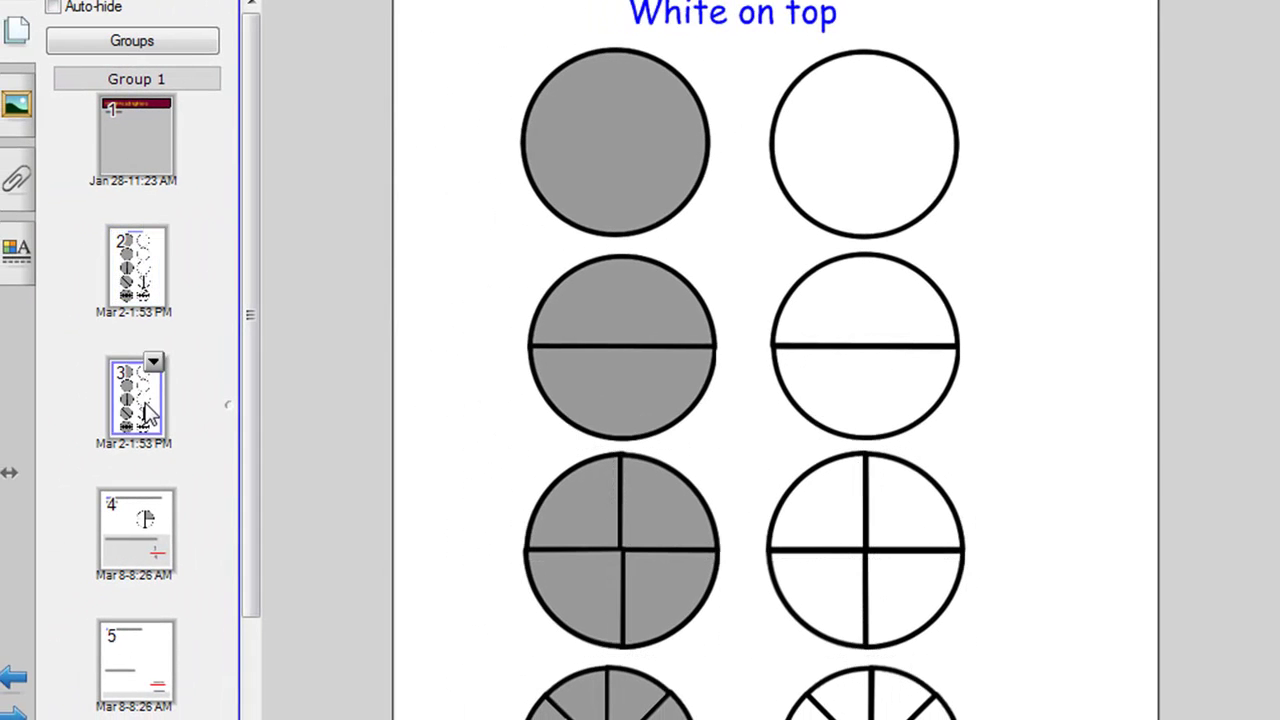
click(116, 528)
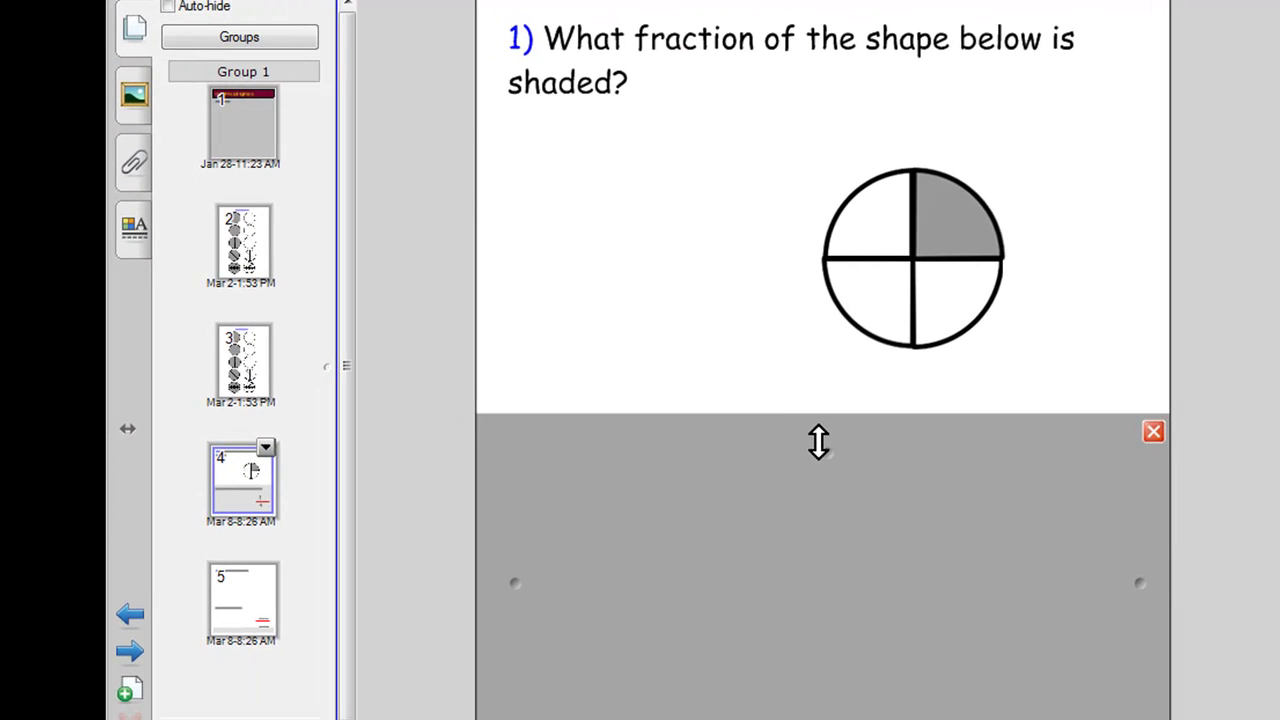
mouse_move(818, 442)
mouse_down()
mouse_move(859, 715)
mouse_move(859, 440)
mouse_up()
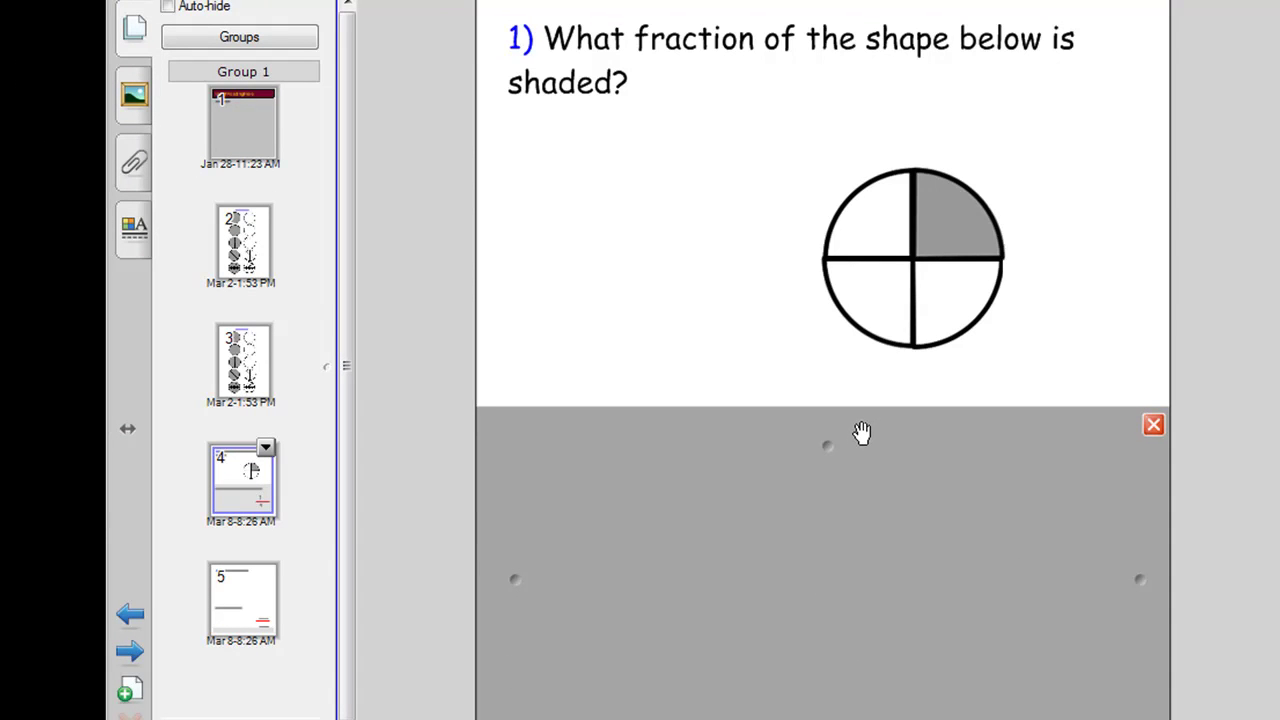
click(248, 604)
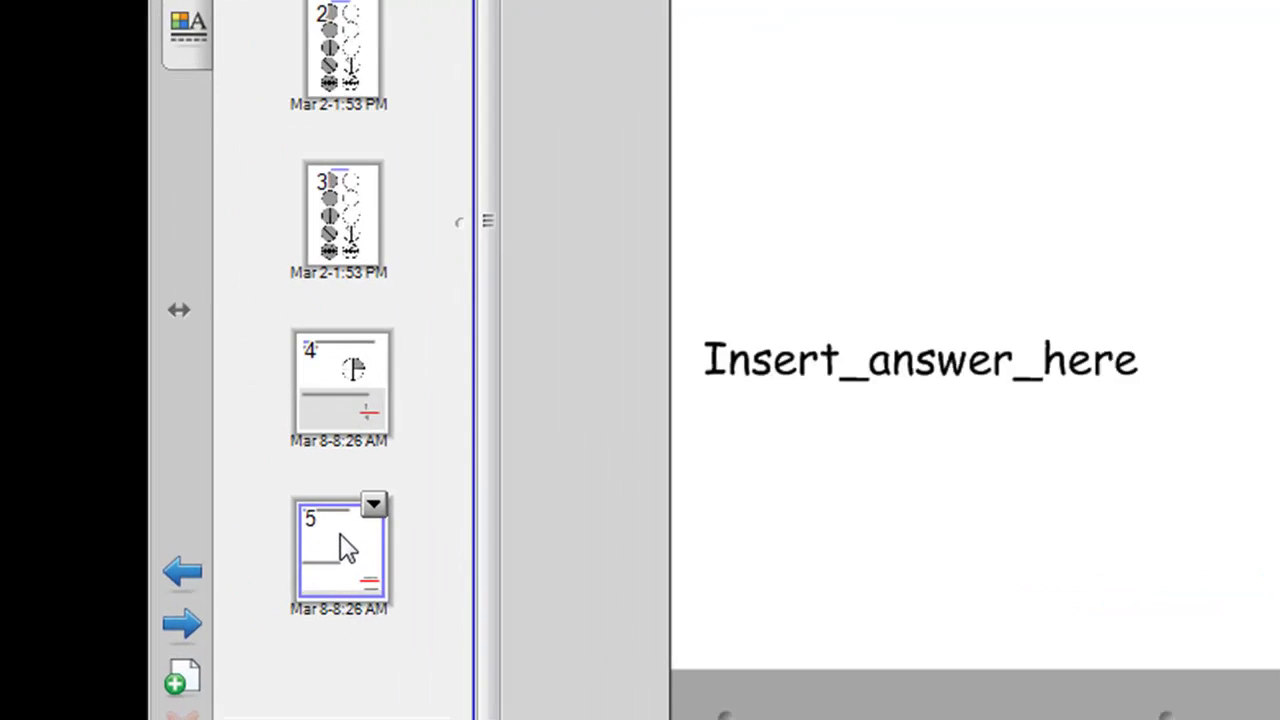
Clone the page 5 question template as page 6, then return to page 5
right_click(243, 596)
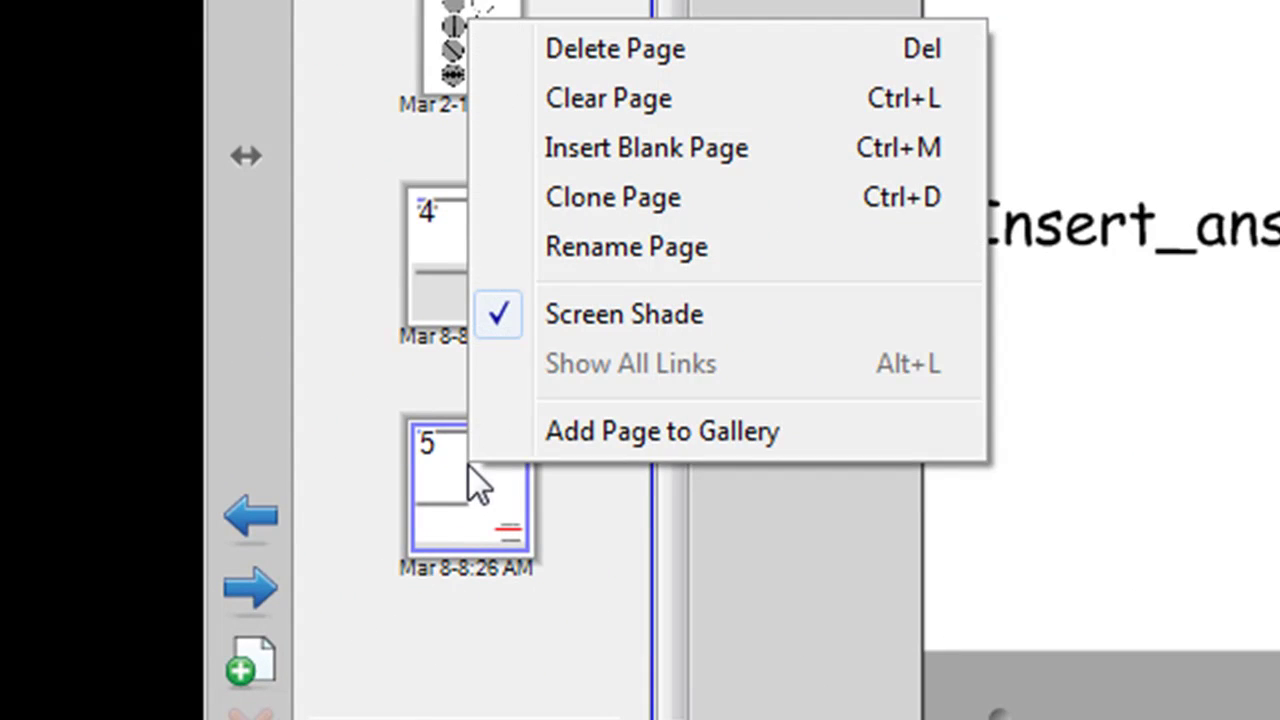
click(604, 201)
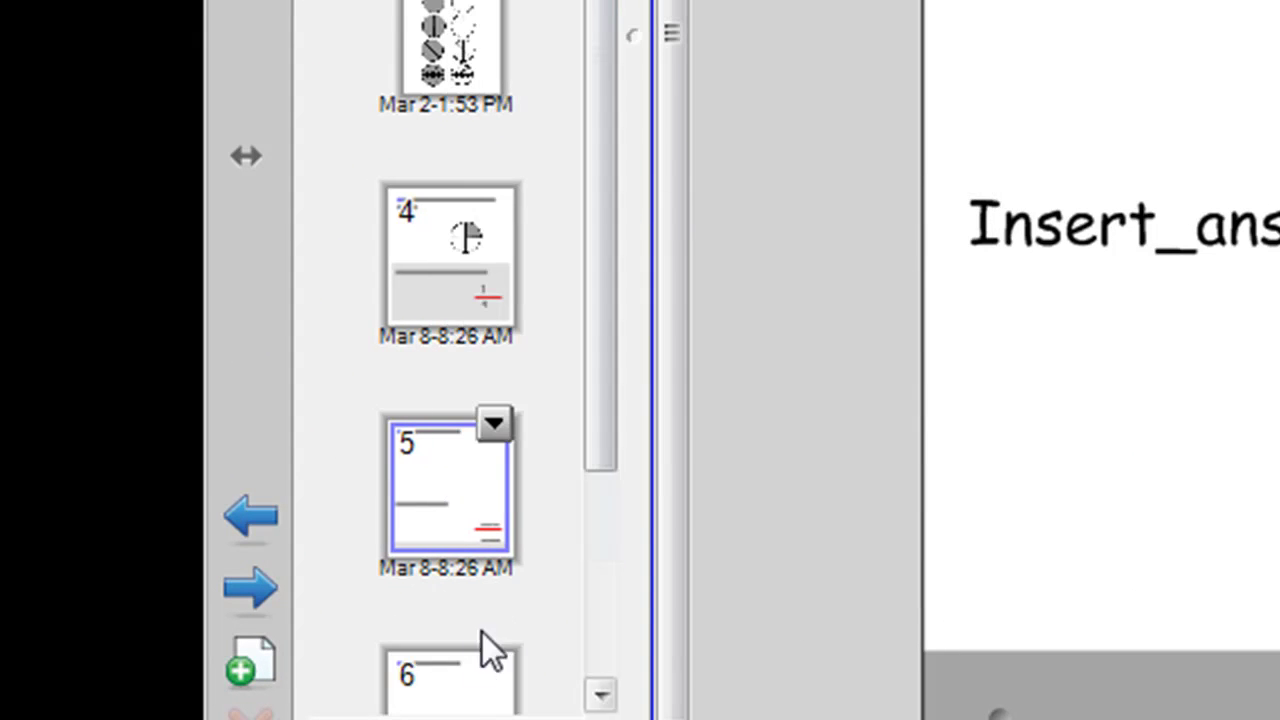
click(455, 677)
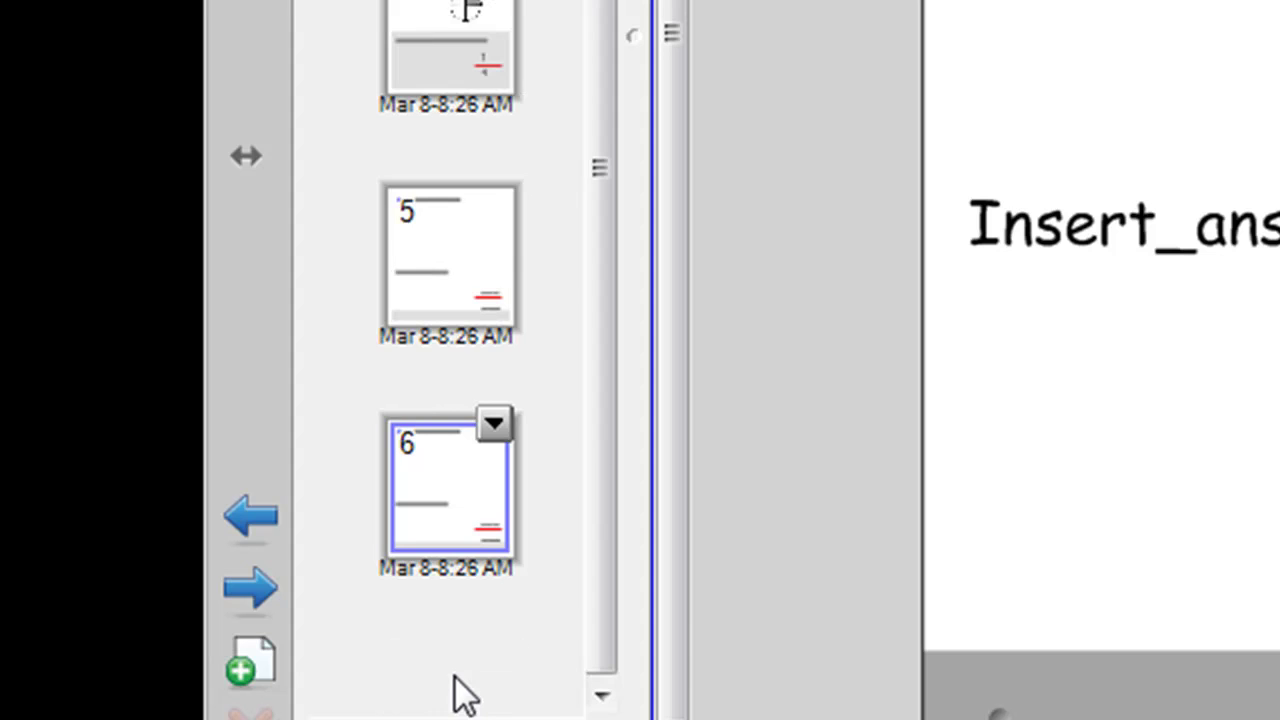
click(460, 230)
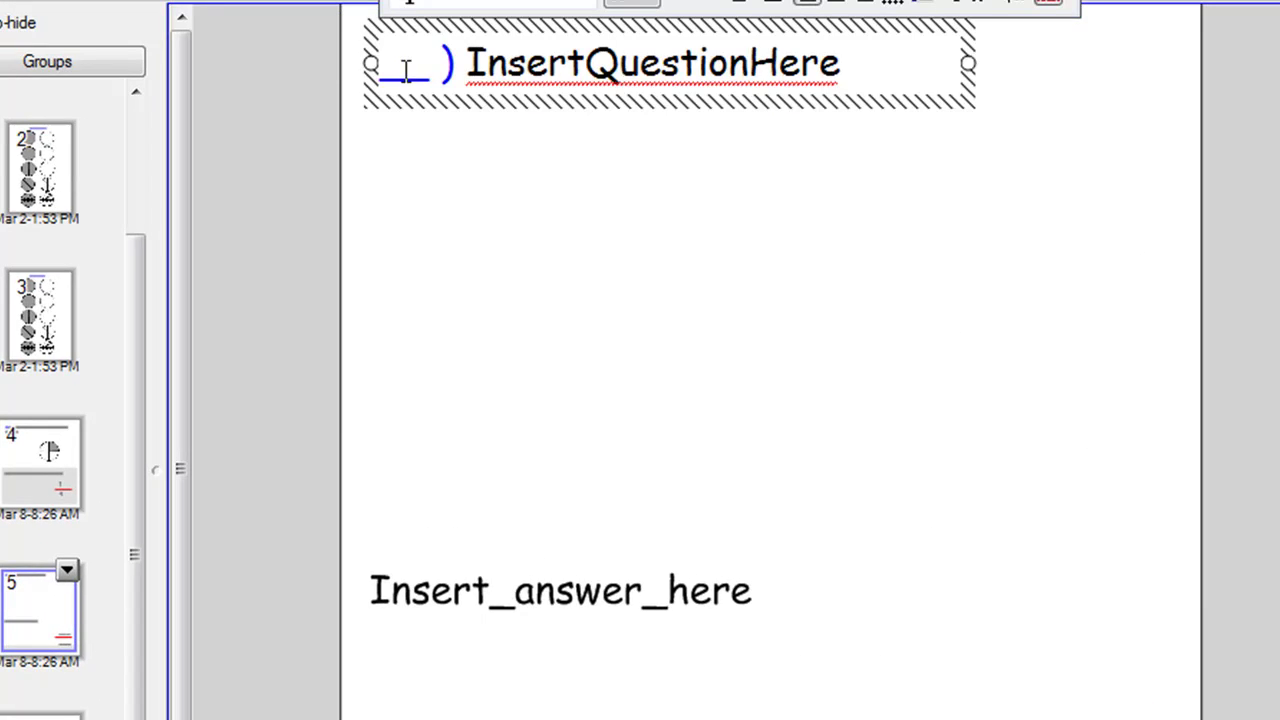
Set the question to '2) What fraction of the shape below is coloured green?'
double_click(403, 63)
text(2) InsertQuestionHere)
double_click(516, 66)
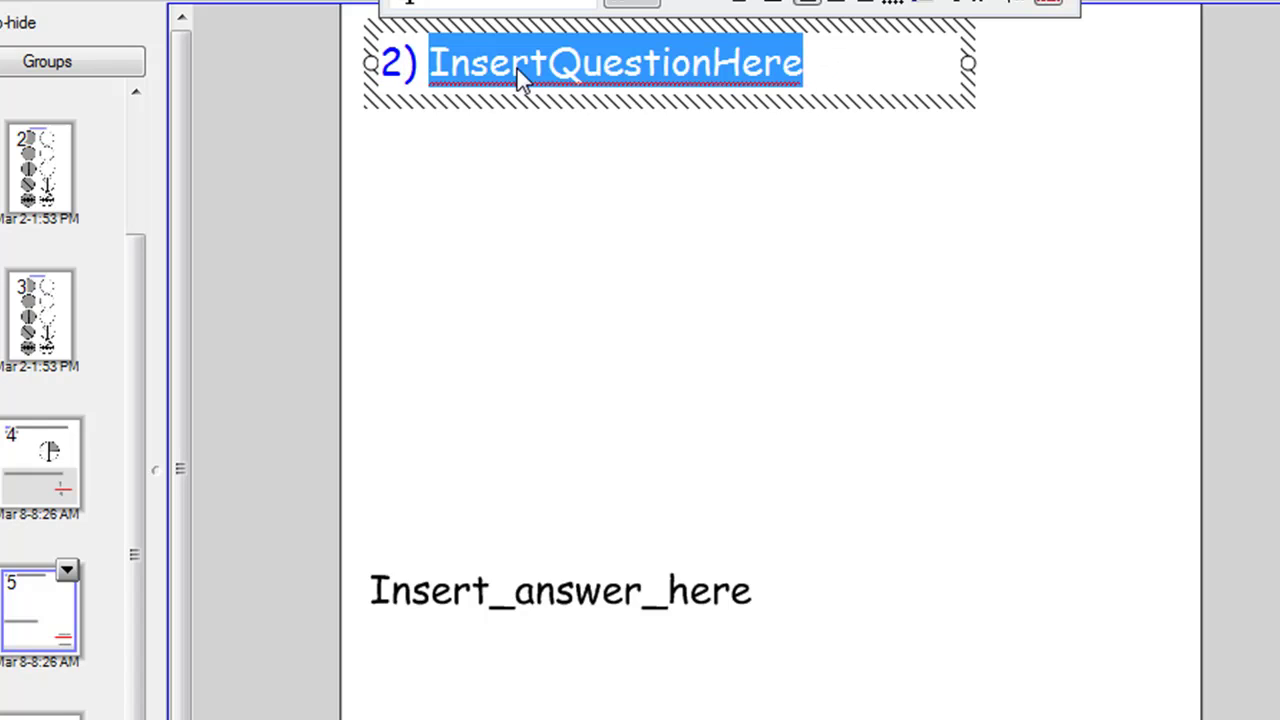
text(What f)
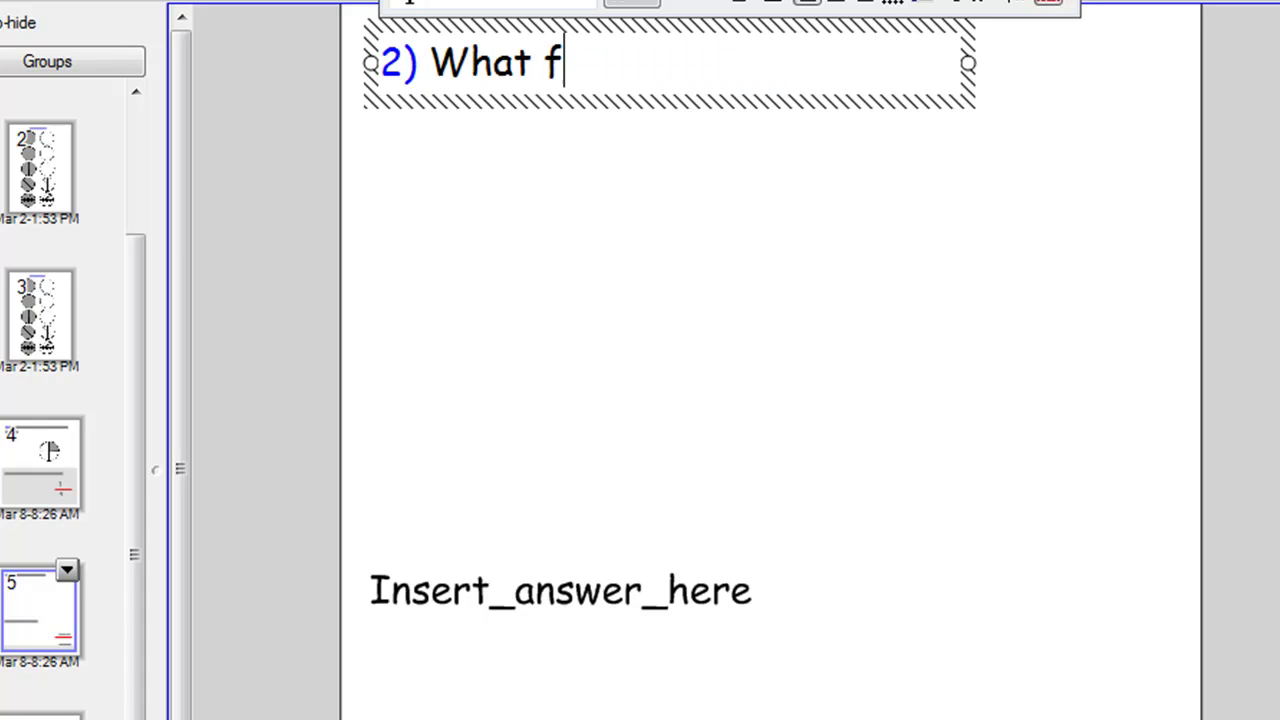
text(raction of th)
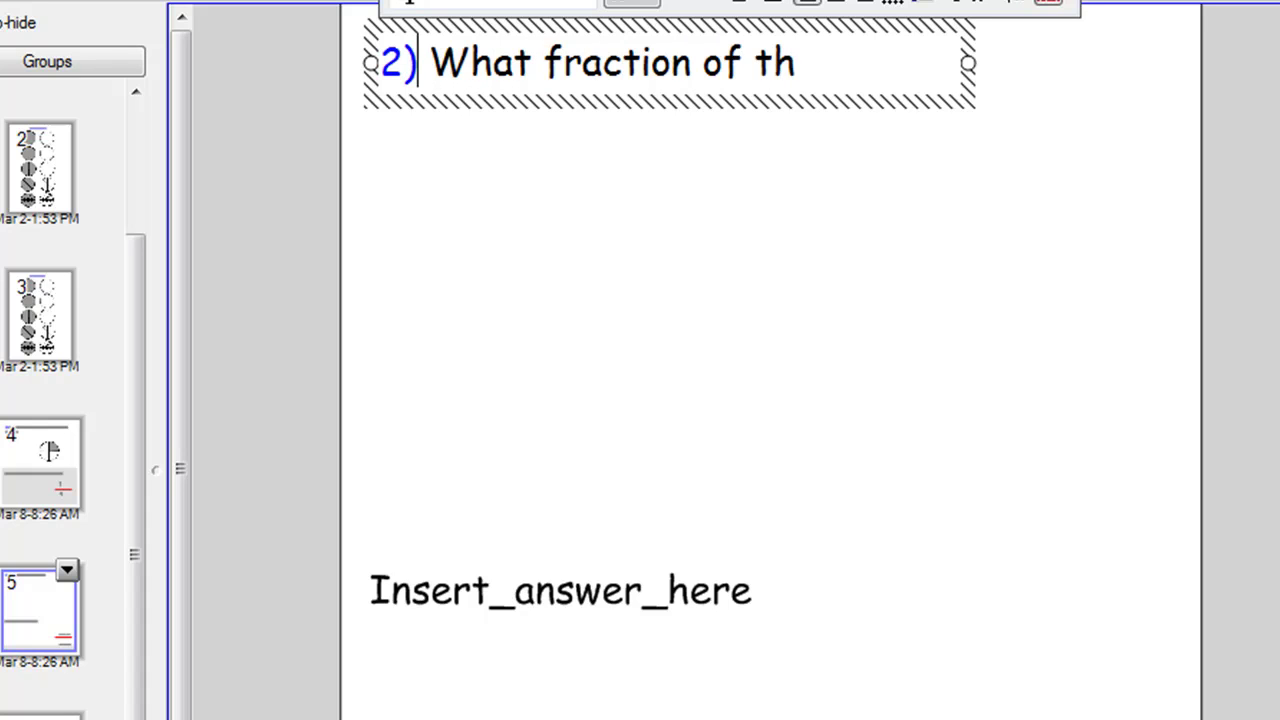
text(e shape below)
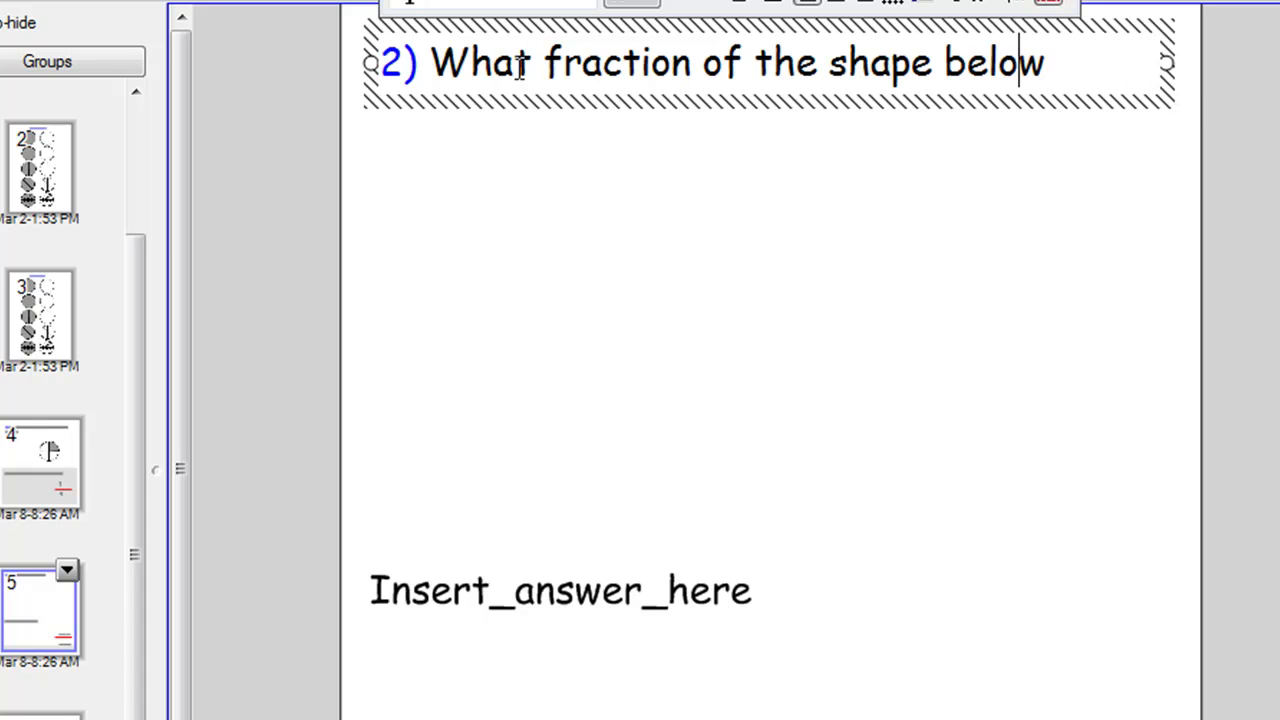
text( is coloured g)
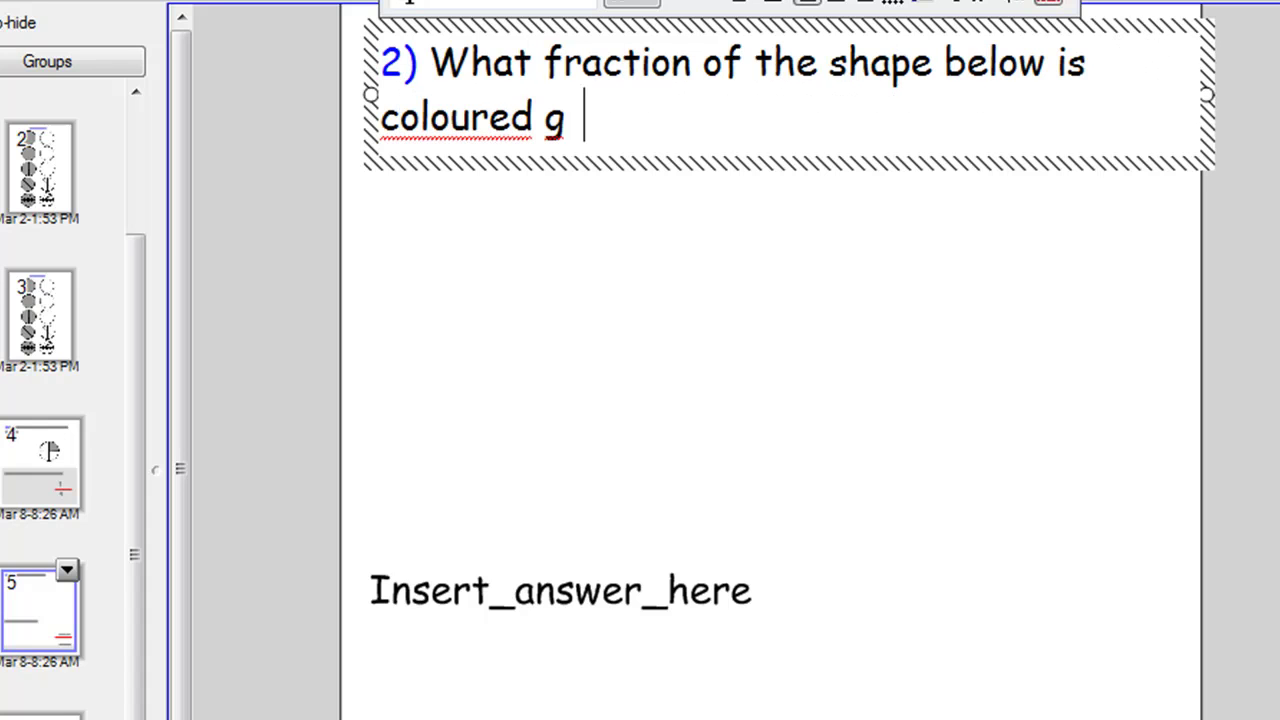
text(reen?)
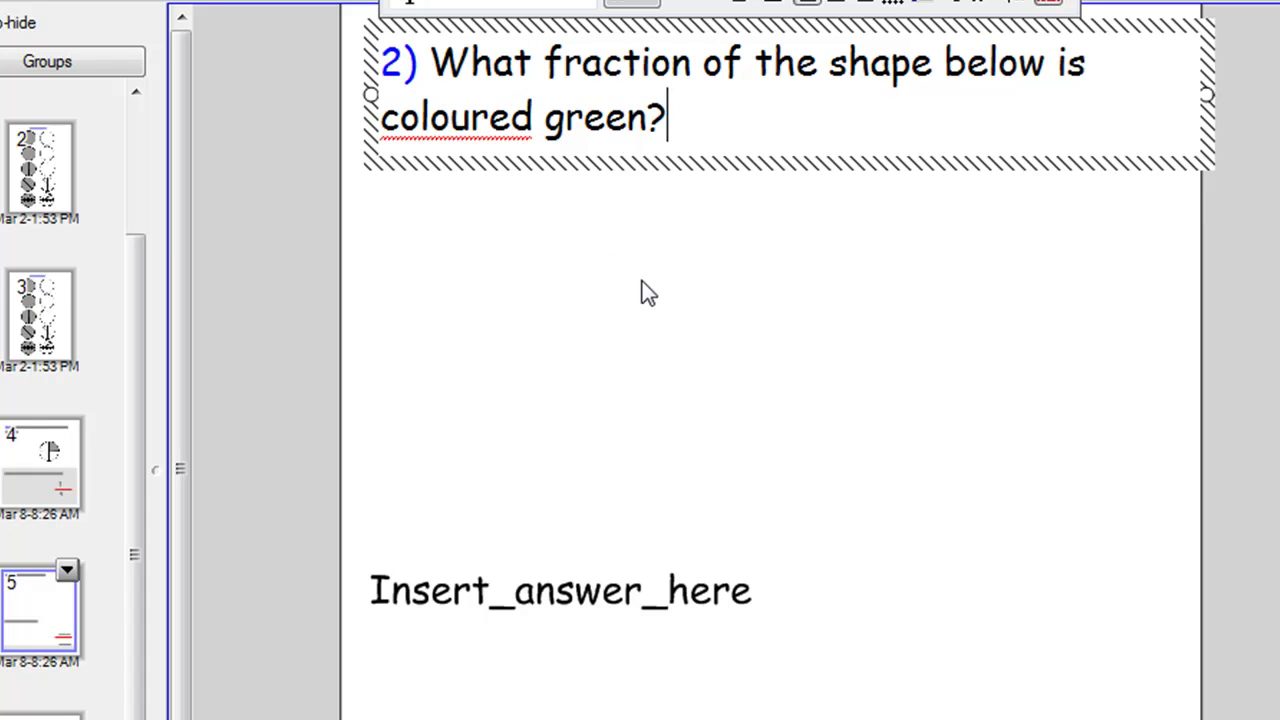
click(643, 283)
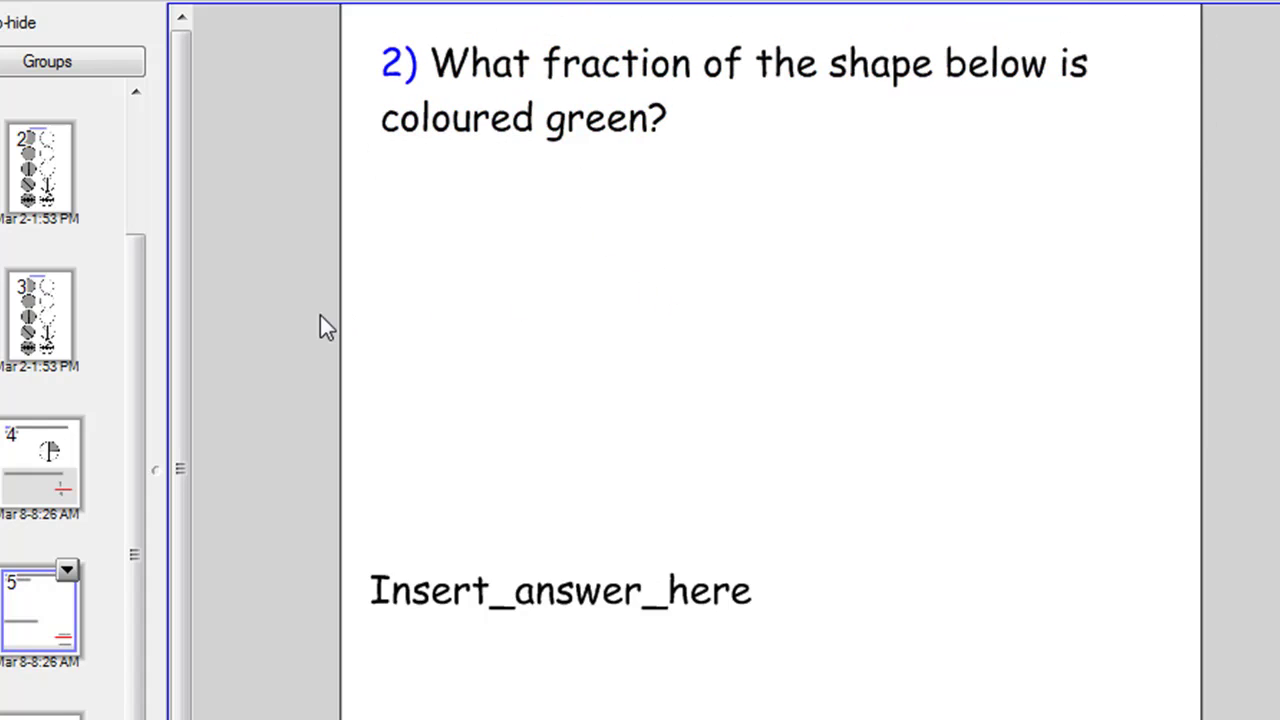
Copy the white circle divided into eighths from slide 3
click(28, 314)
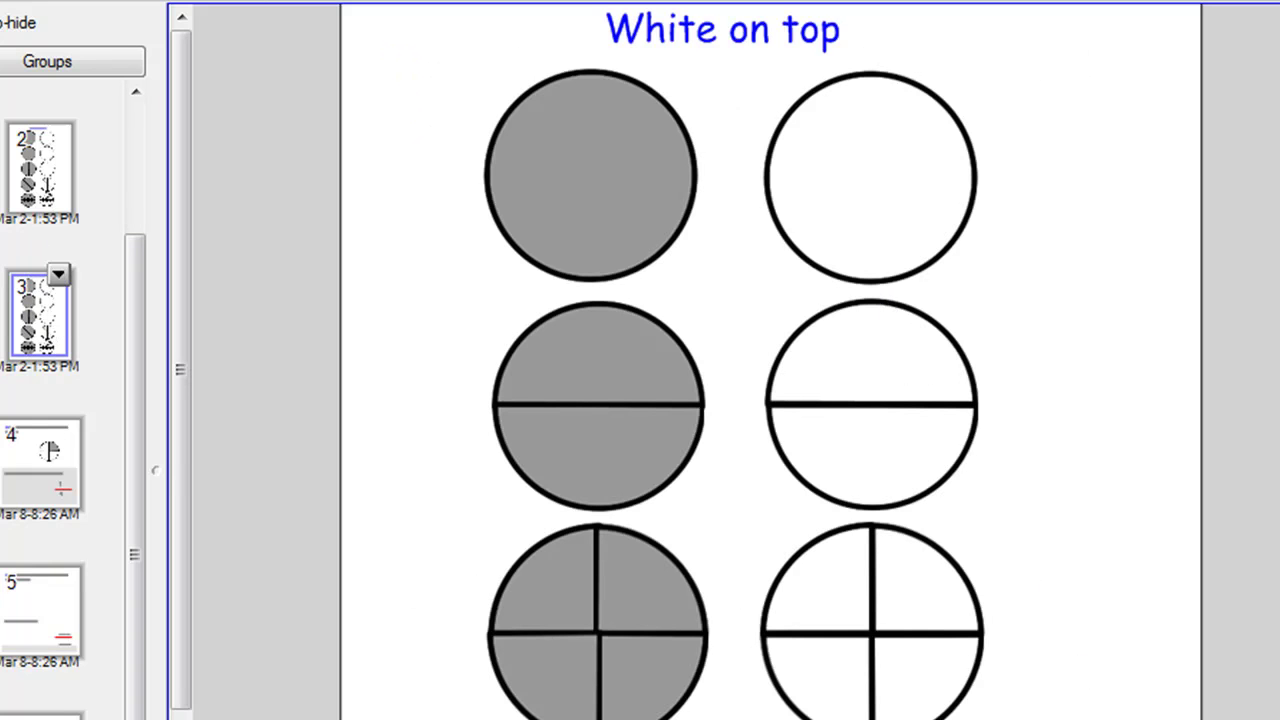
drag(1114, 634, 752, 668)
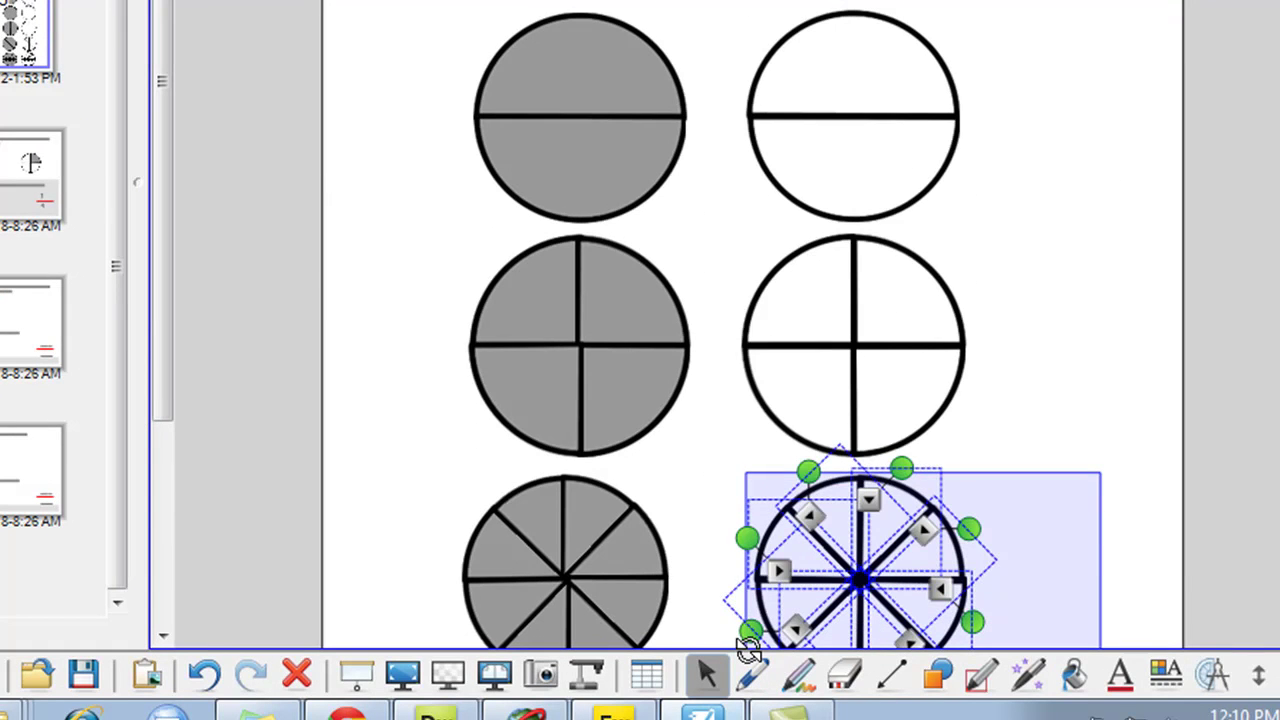
scroll(1110, 475, down, 3)
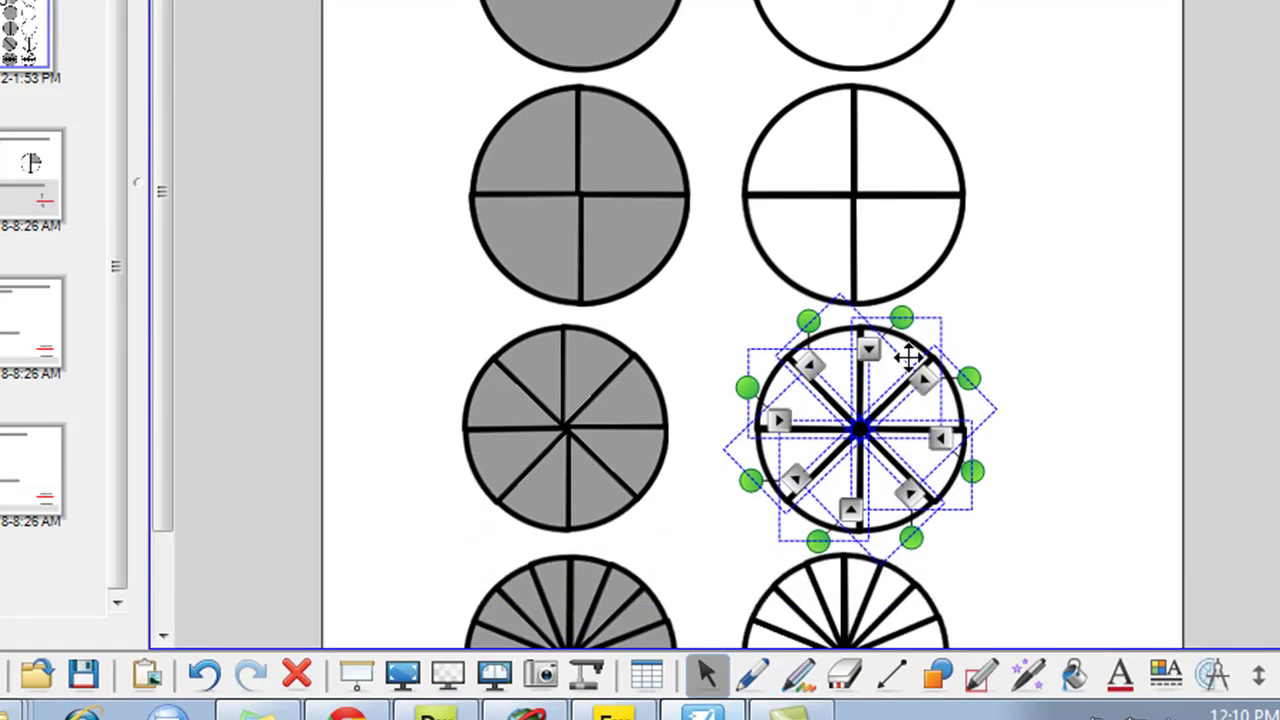
right_click(888, 358)
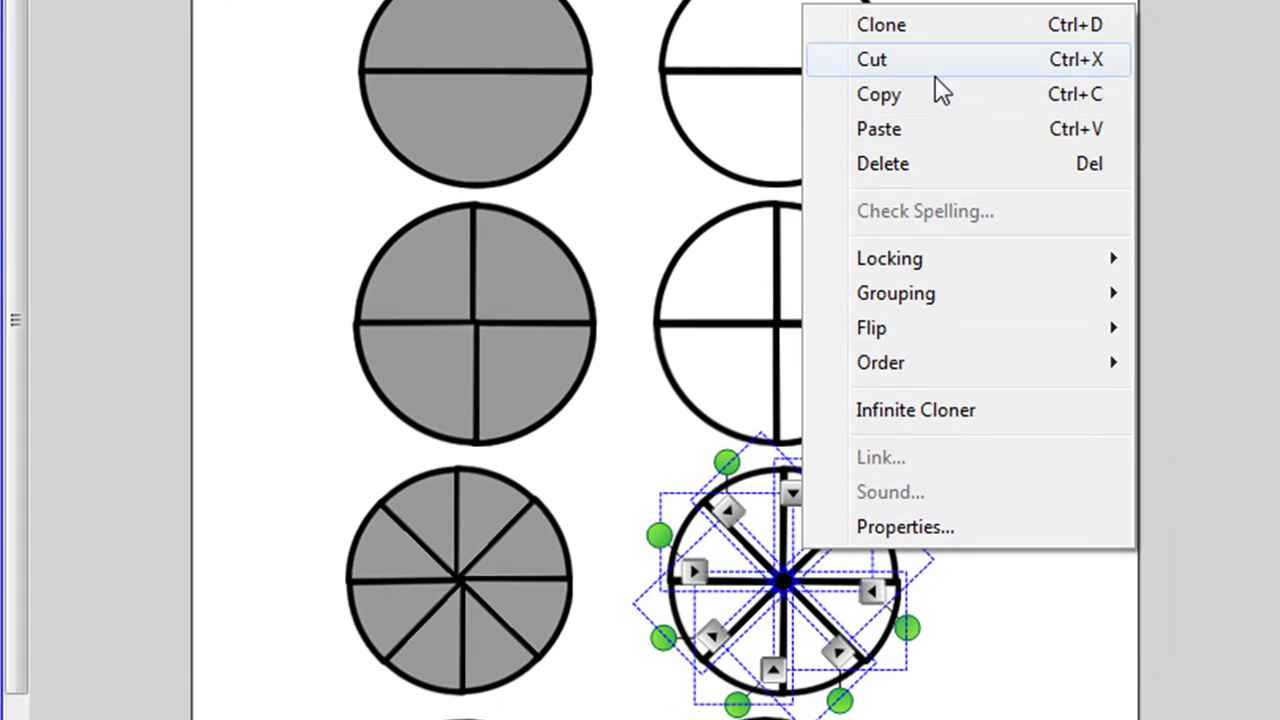
click(940, 96)
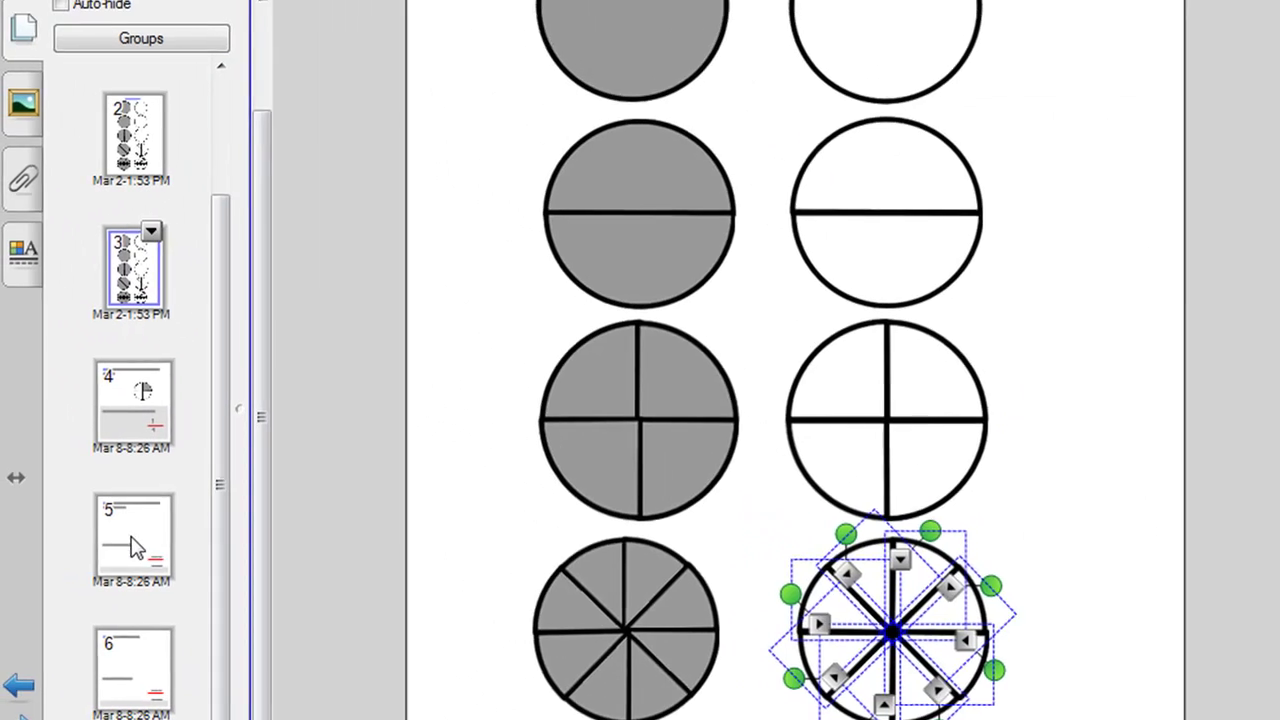
Paste the eighths circle onto page 5 and position it under the question
click(152, 543)
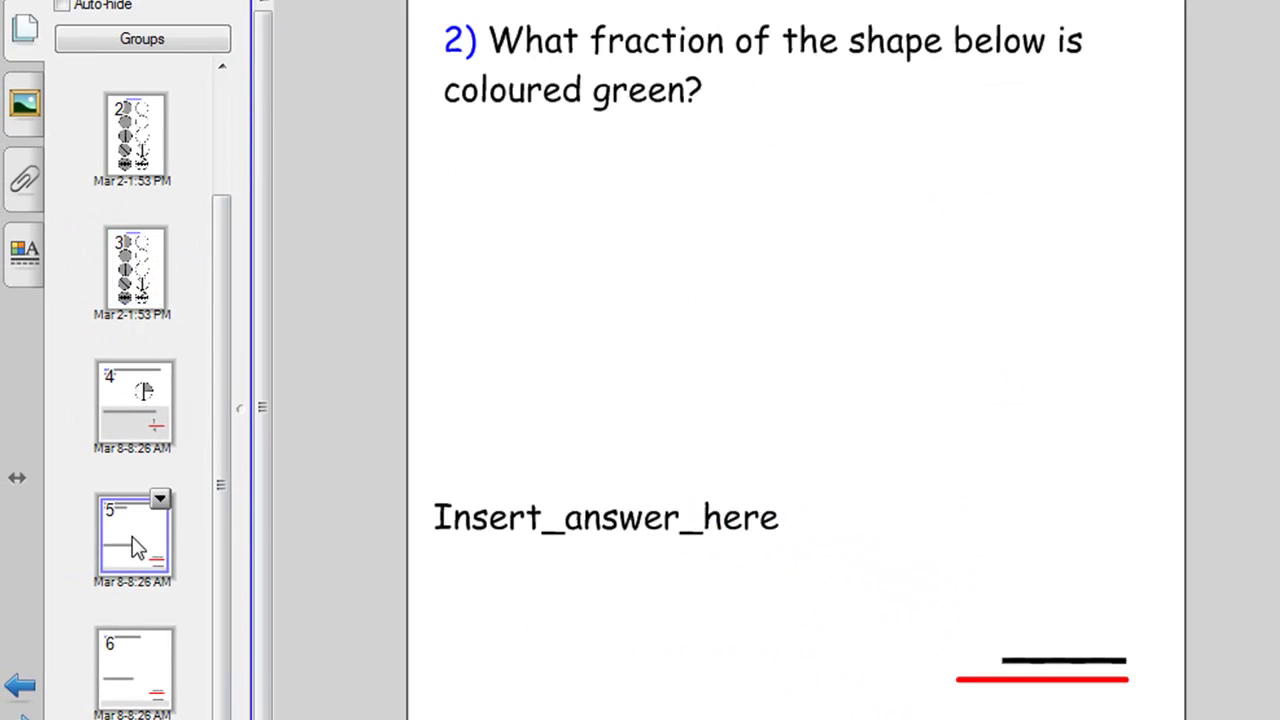
right_click(697, 147)
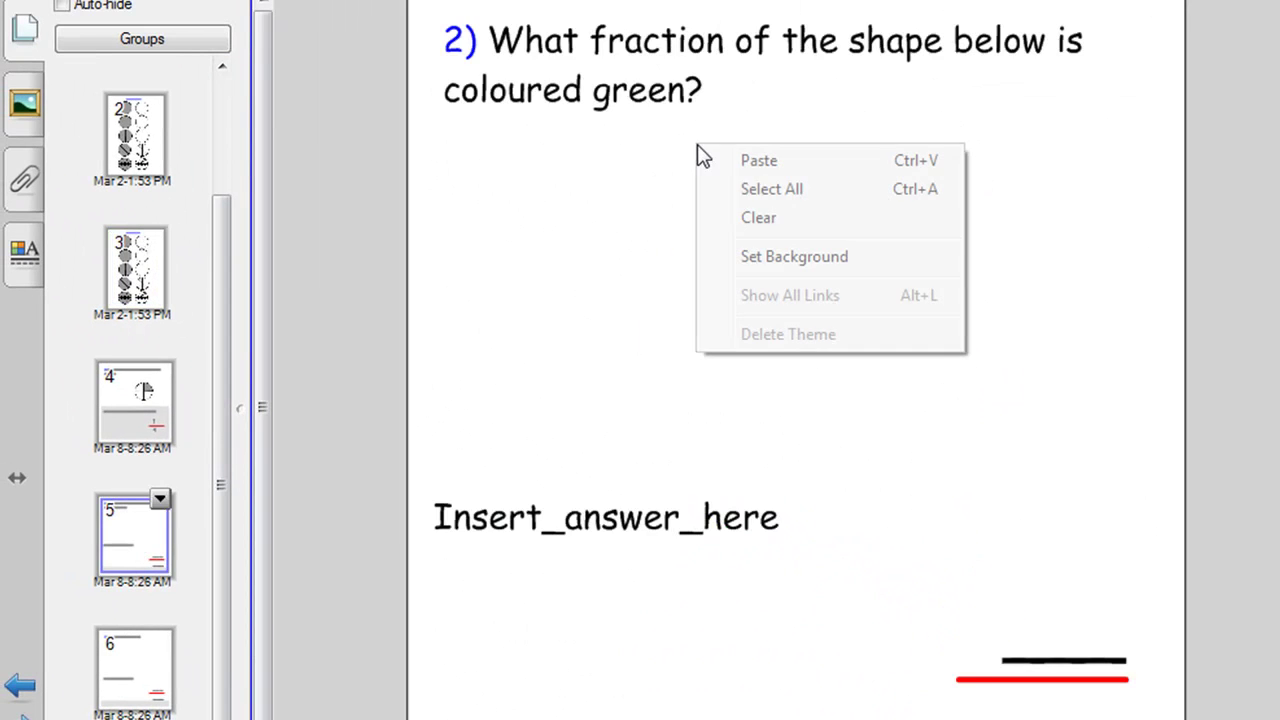
click(765, 163)
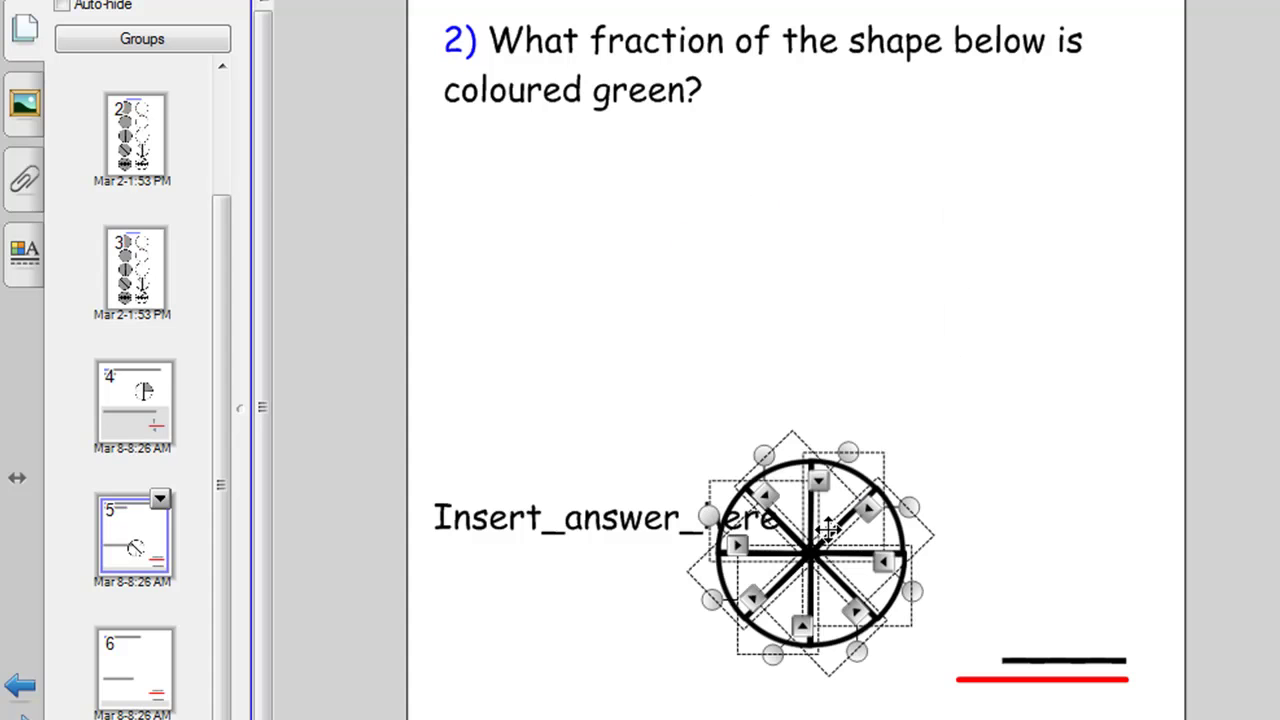
drag(826, 530, 810, 268)
Colour three right-side sectors of the eighths circle with the green highlighter pen
click(1000, 285)
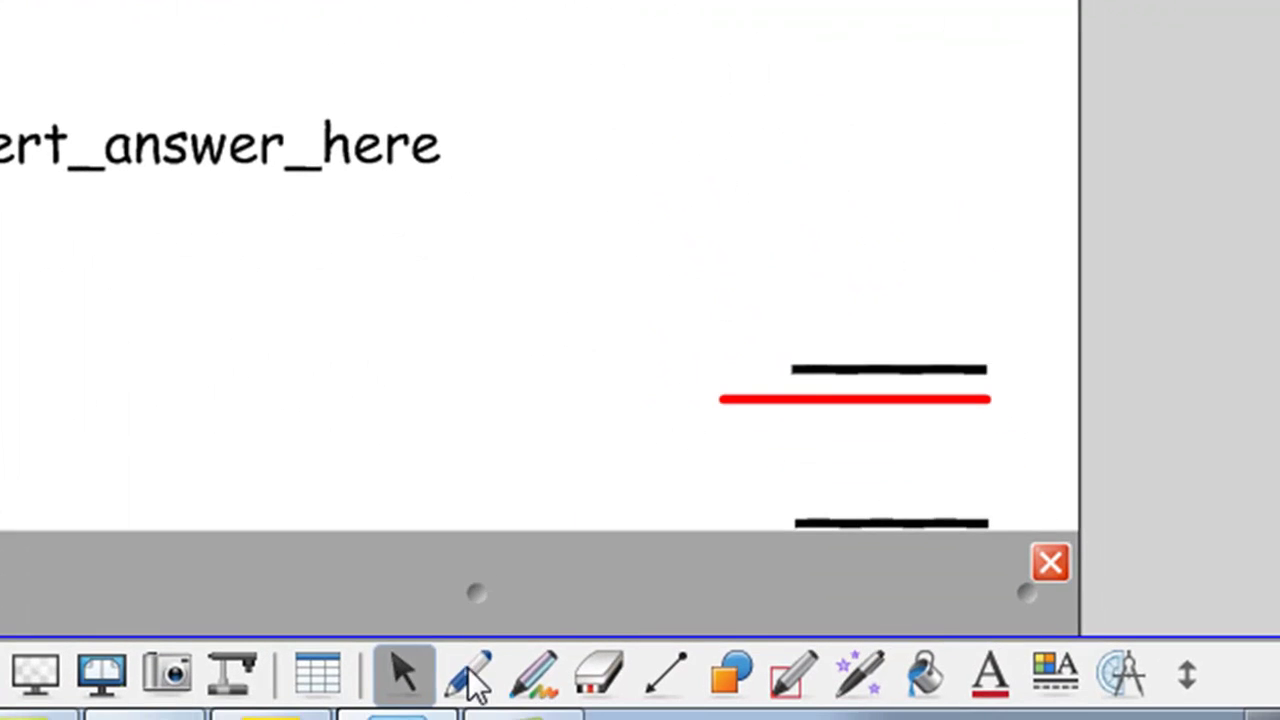
click(799, 719)
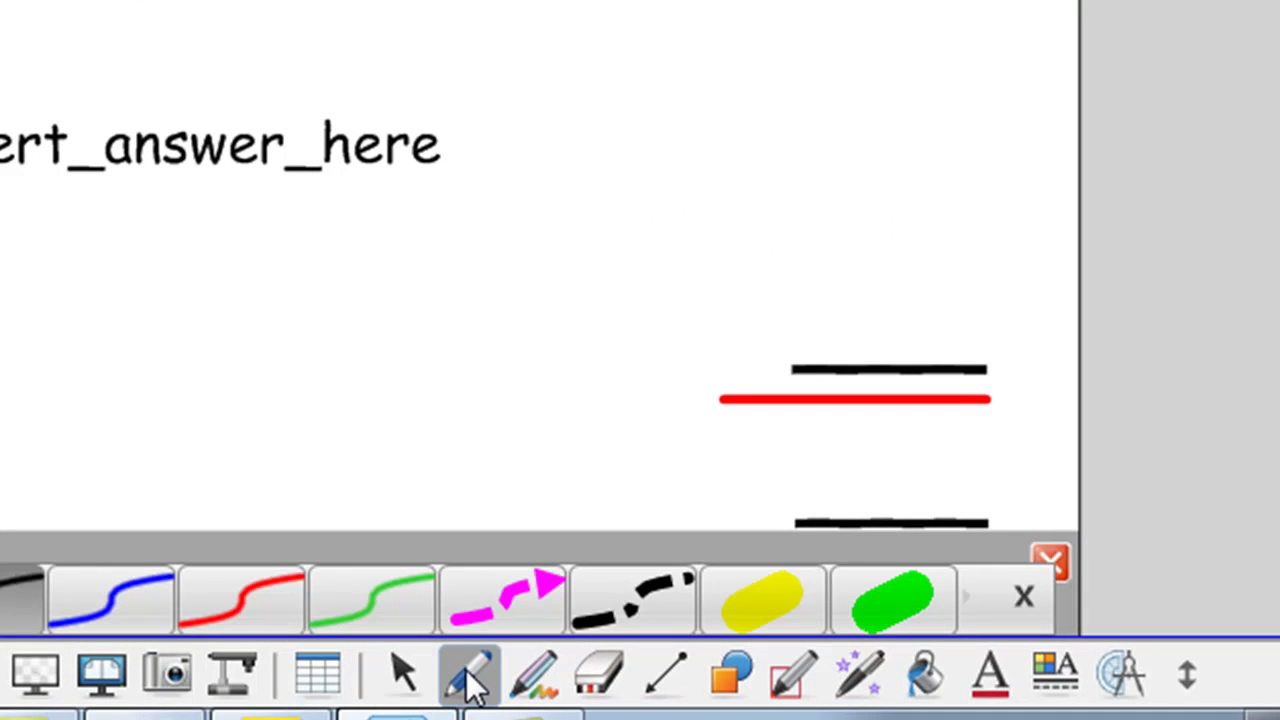
click(893, 605)
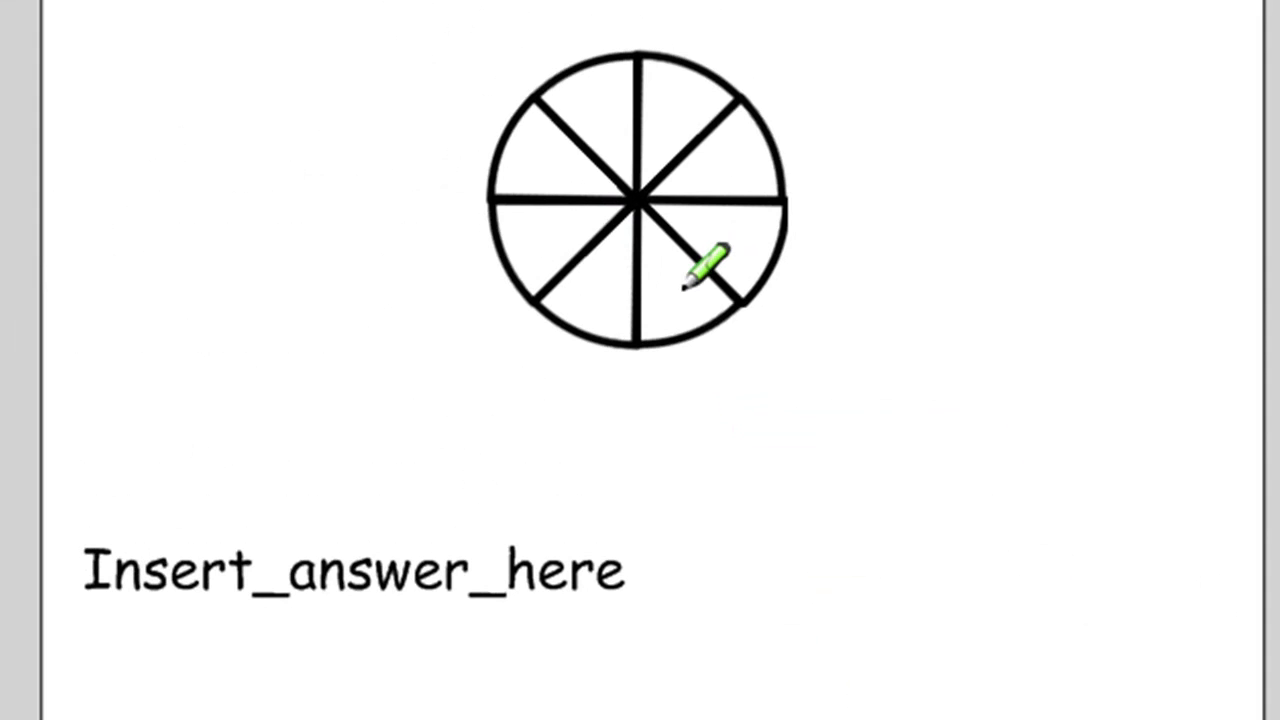
mouse_move(684, 288)
mouse_down()
mouse_move(671, 226)
mouse_move(702, 320)
mouse_move(651, 311)
mouse_move(671, 323)
mouse_move(657, 320)
mouse_move(657, 263)
mouse_move(694, 291)
mouse_move(706, 283)
mouse_move(682, 268)
mouse_move(680, 330)
mouse_move(669, 311)
mouse_move(700, 294)
mouse_up()
mouse_move(674, 211)
mouse_down()
mouse_move(749, 206)
mouse_move(718, 186)
mouse_move(666, 200)
mouse_move(689, 163)
mouse_move(738, 132)
mouse_move(766, 160)
mouse_move(740, 240)
mouse_move(714, 191)
mouse_move(707, 262)
mouse_move(760, 288)
mouse_move(765, 203)
mouse_move(673, 306)
mouse_move(734, 286)
mouse_move(694, 229)
mouse_move(677, 280)
mouse_move(721, 190)
mouse_up()
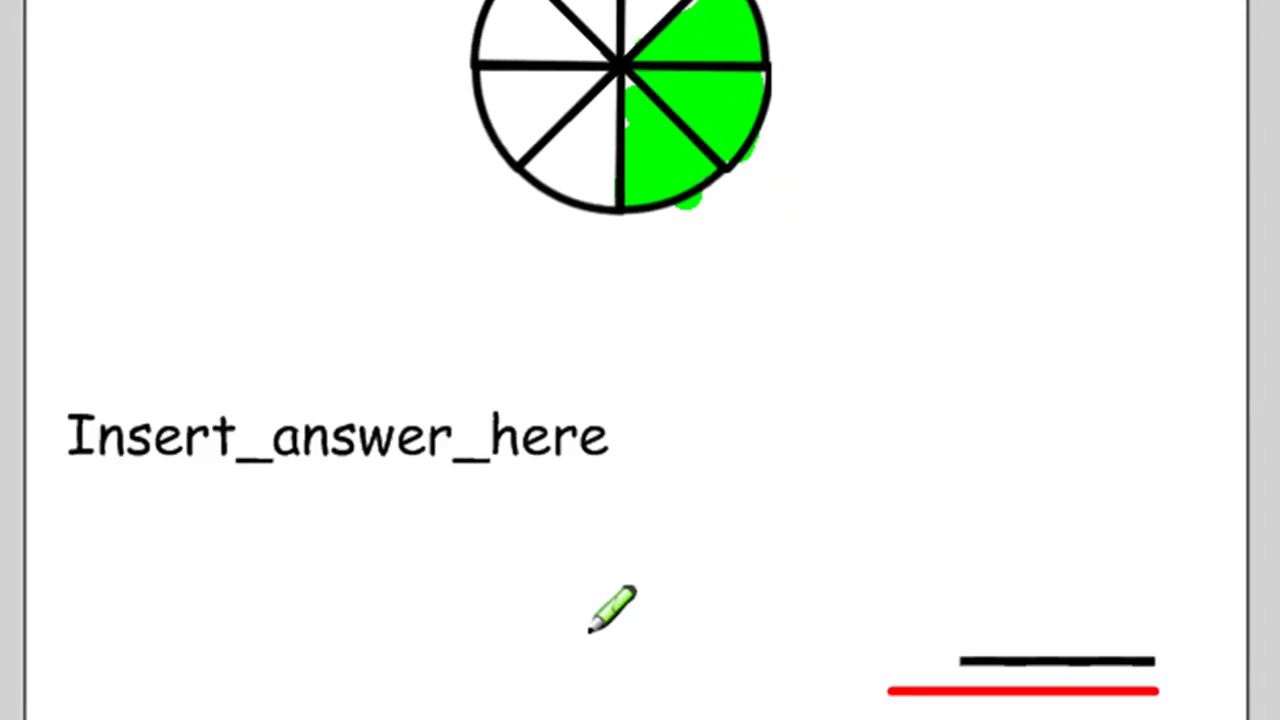
Overwrite the Insert_answer_here text with 'Three eighths of this shape are coloured green.'
click(528, 677)
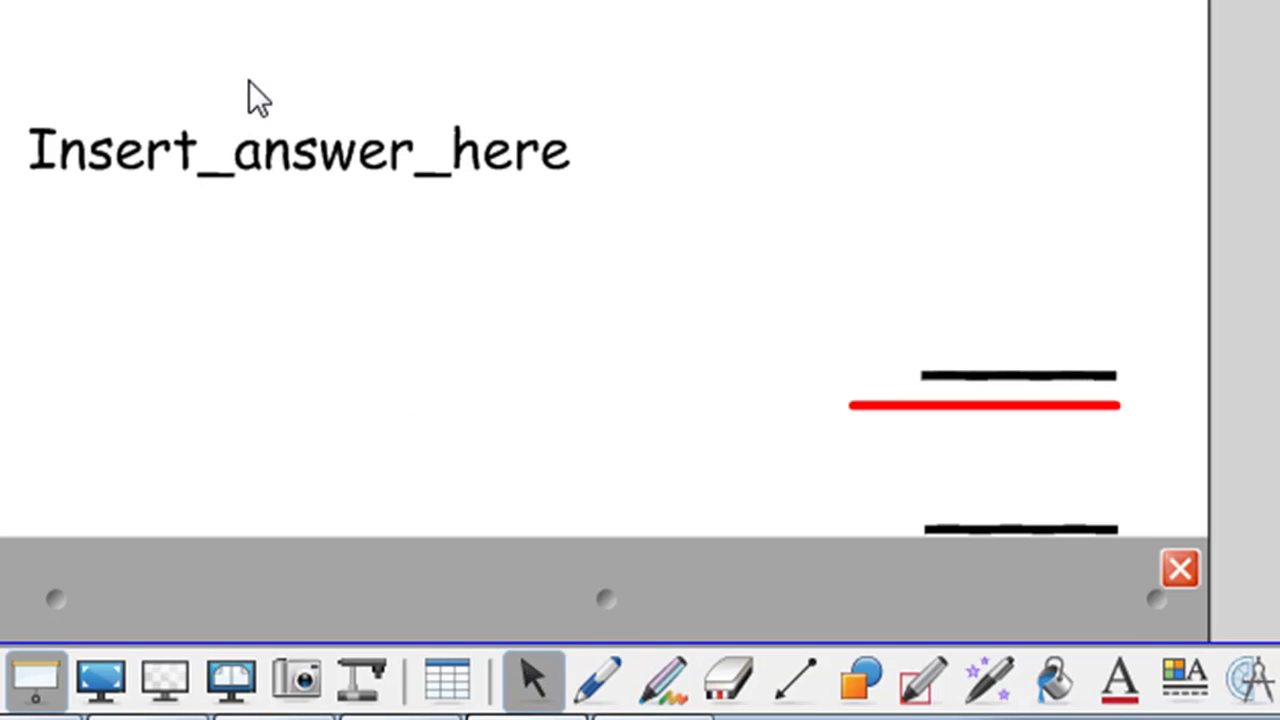
click(251, 157)
double_click(251, 160)
click(251, 162)
triple_click(251, 162)
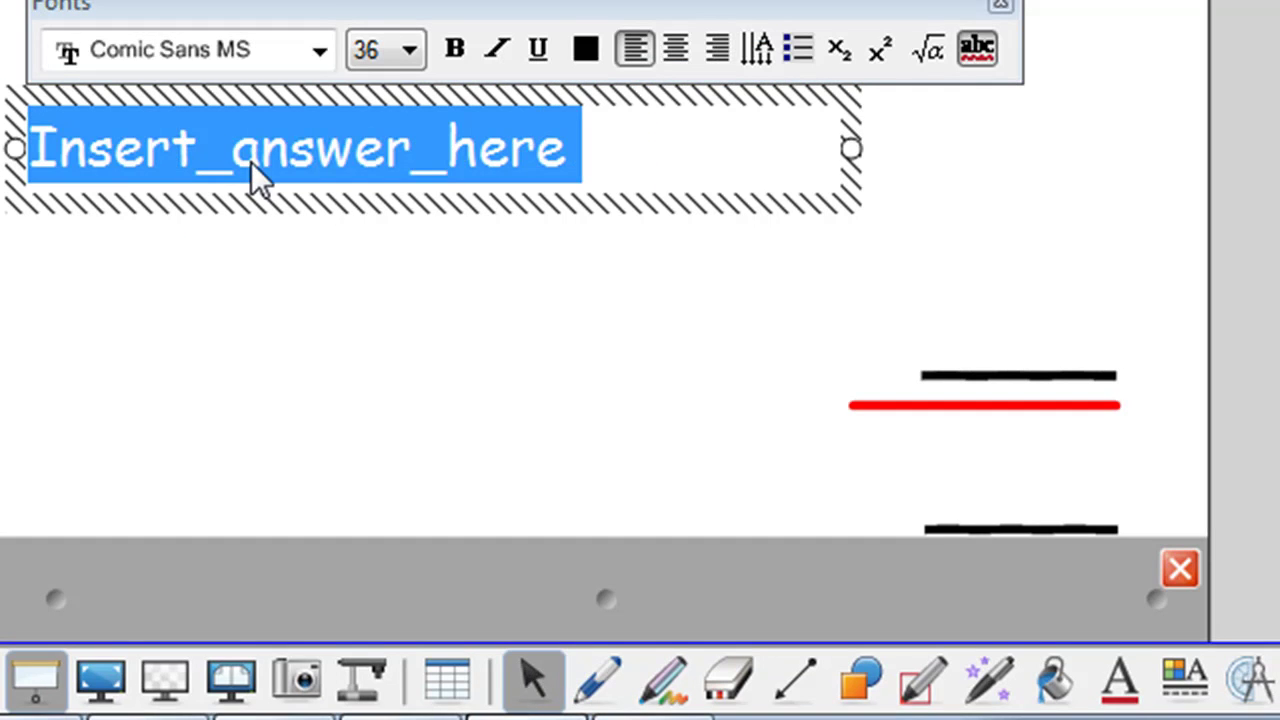
text(Three eighth)
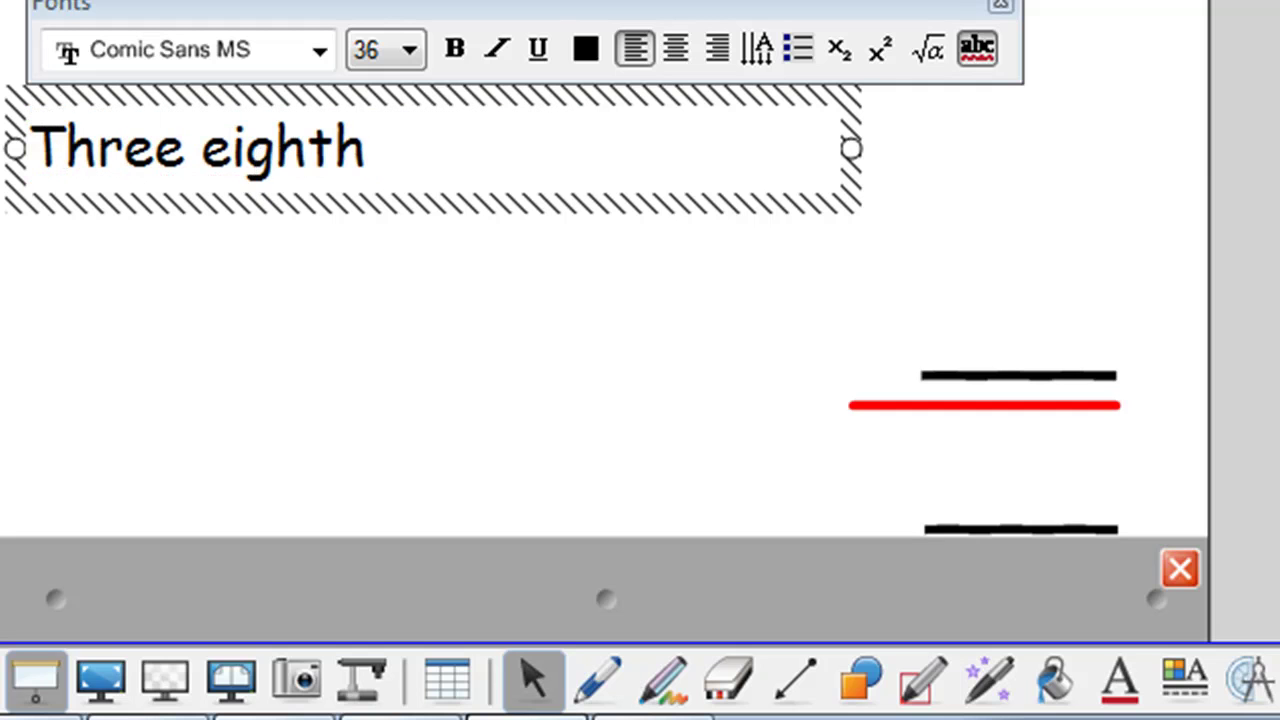
text(s of )
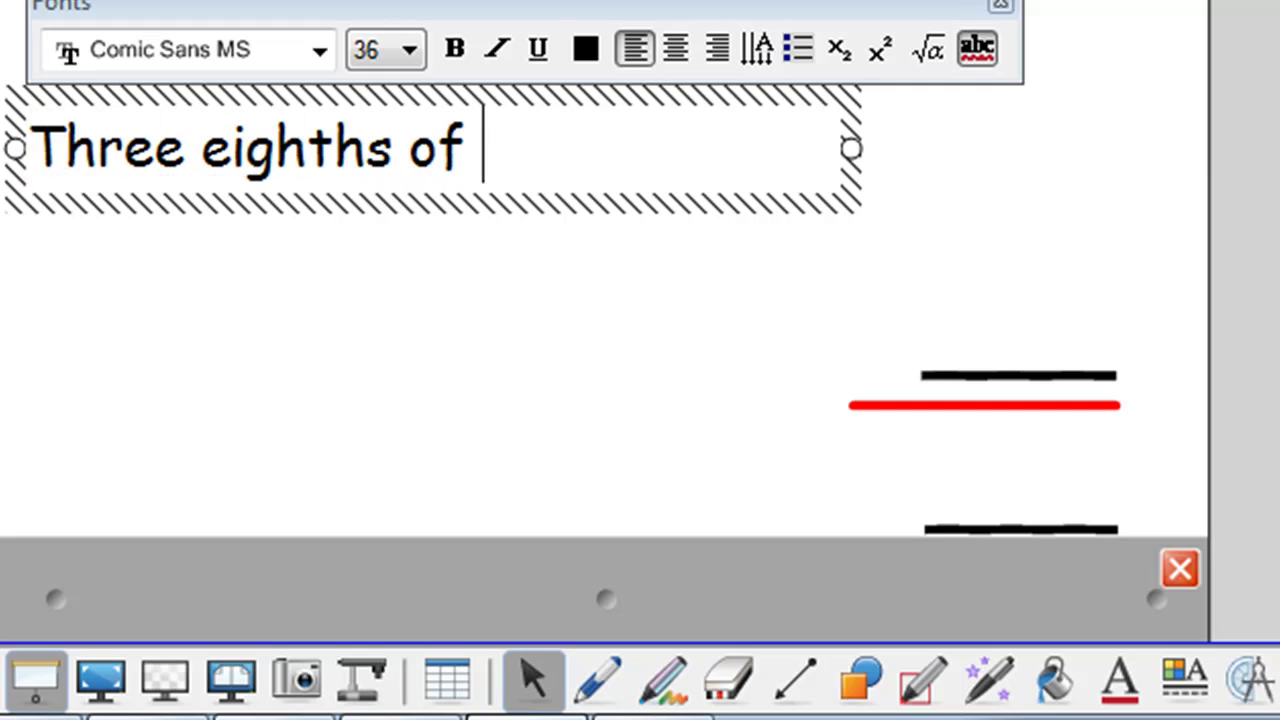
text(this shape a)
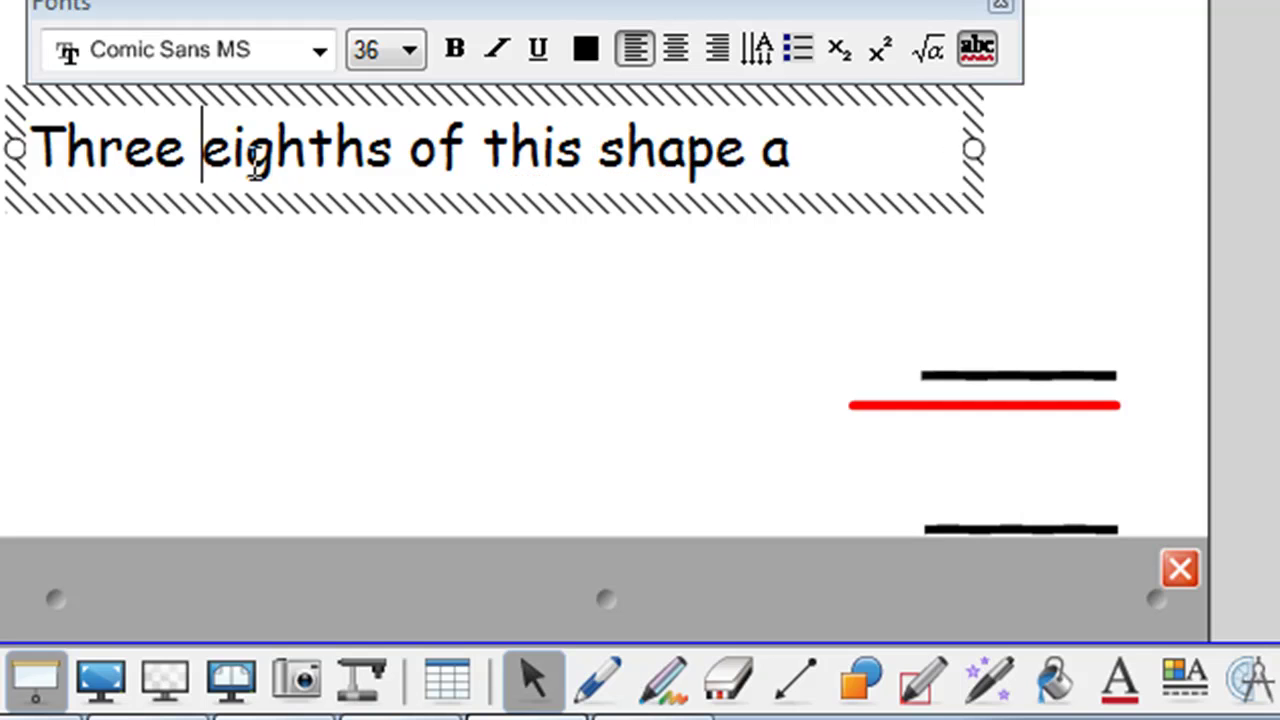
text(re coloured green.)
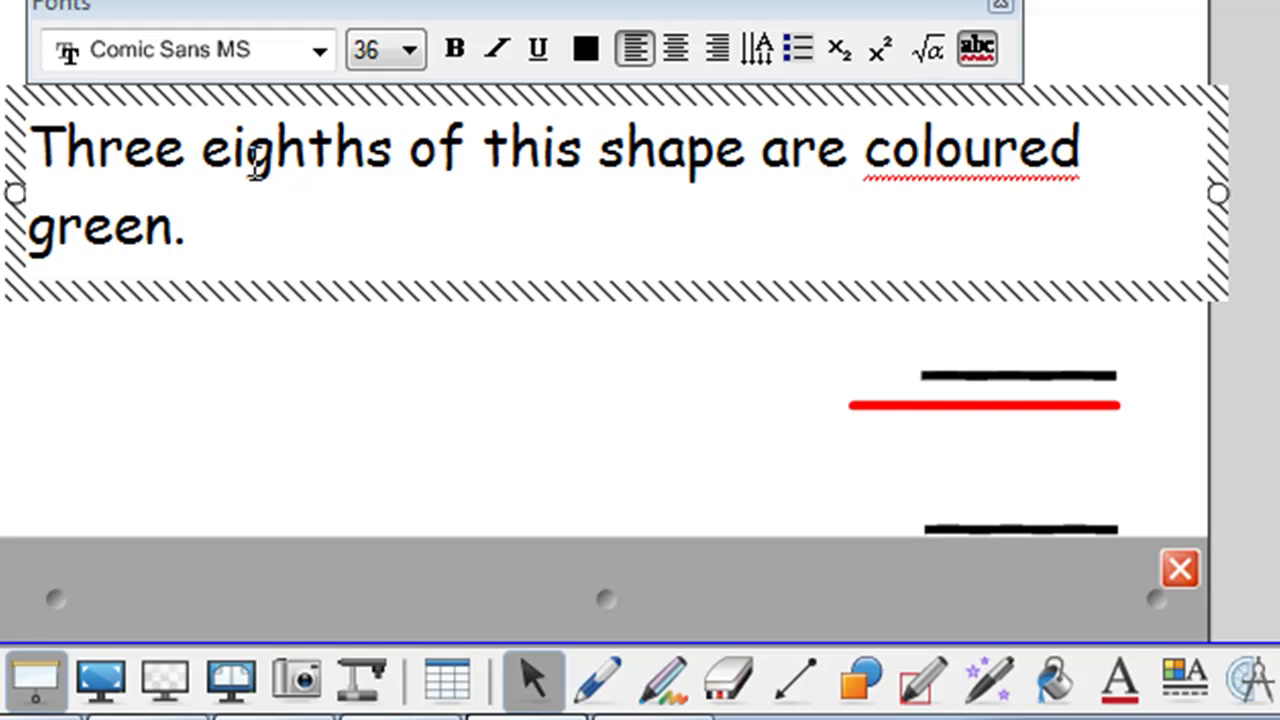
click(416, 352)
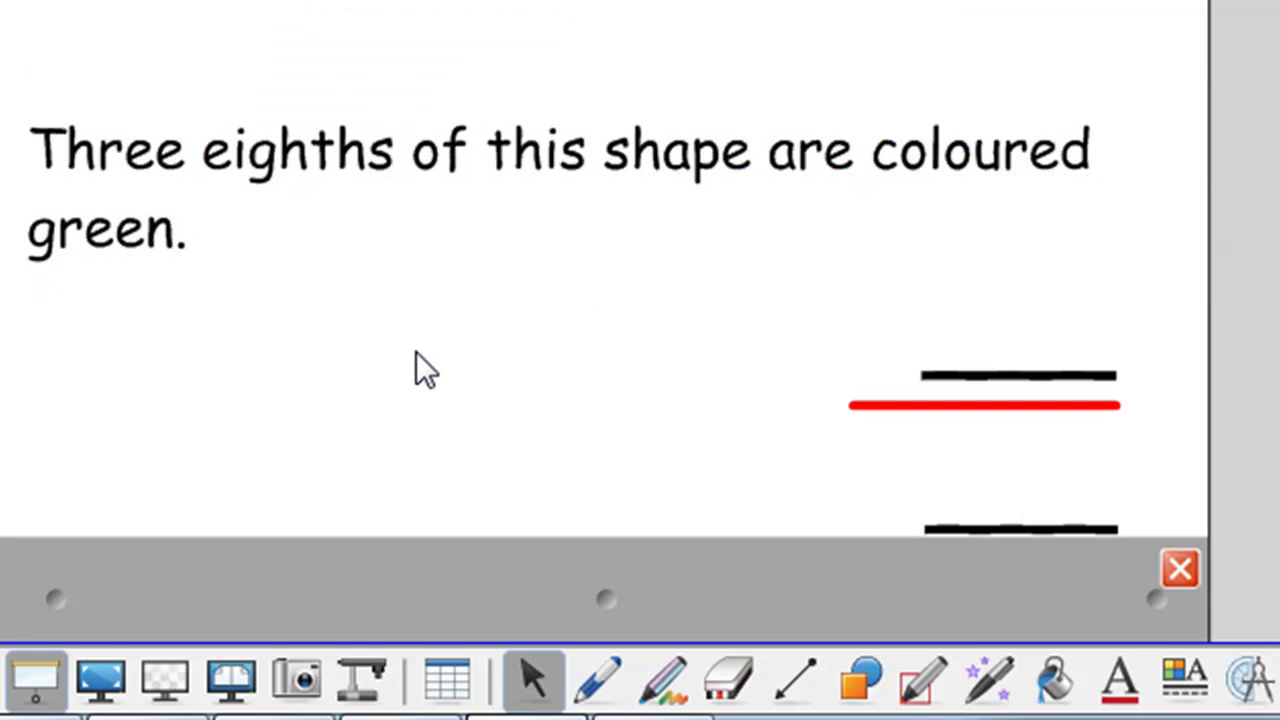
Enter 3 as the numerator and 8 as the denominator of the answer fraction
double_click(966, 334)
text(3)
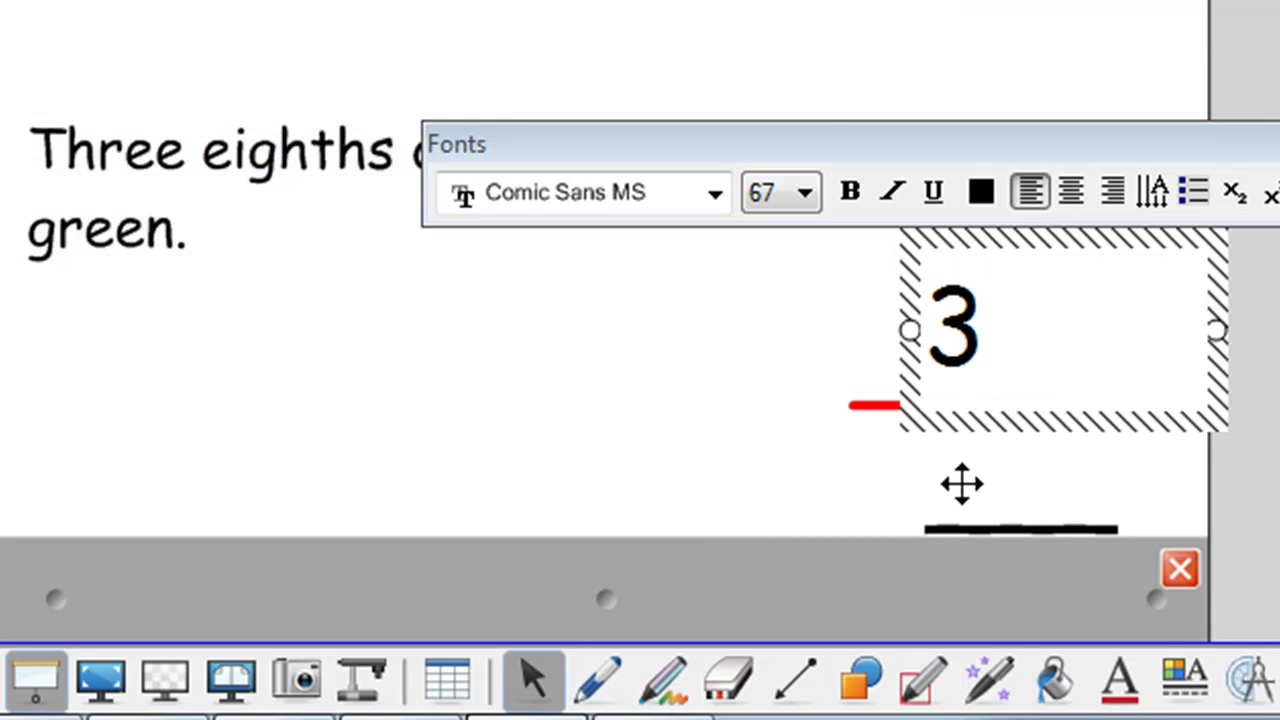
double_click(960, 486)
key(ctrl+a)
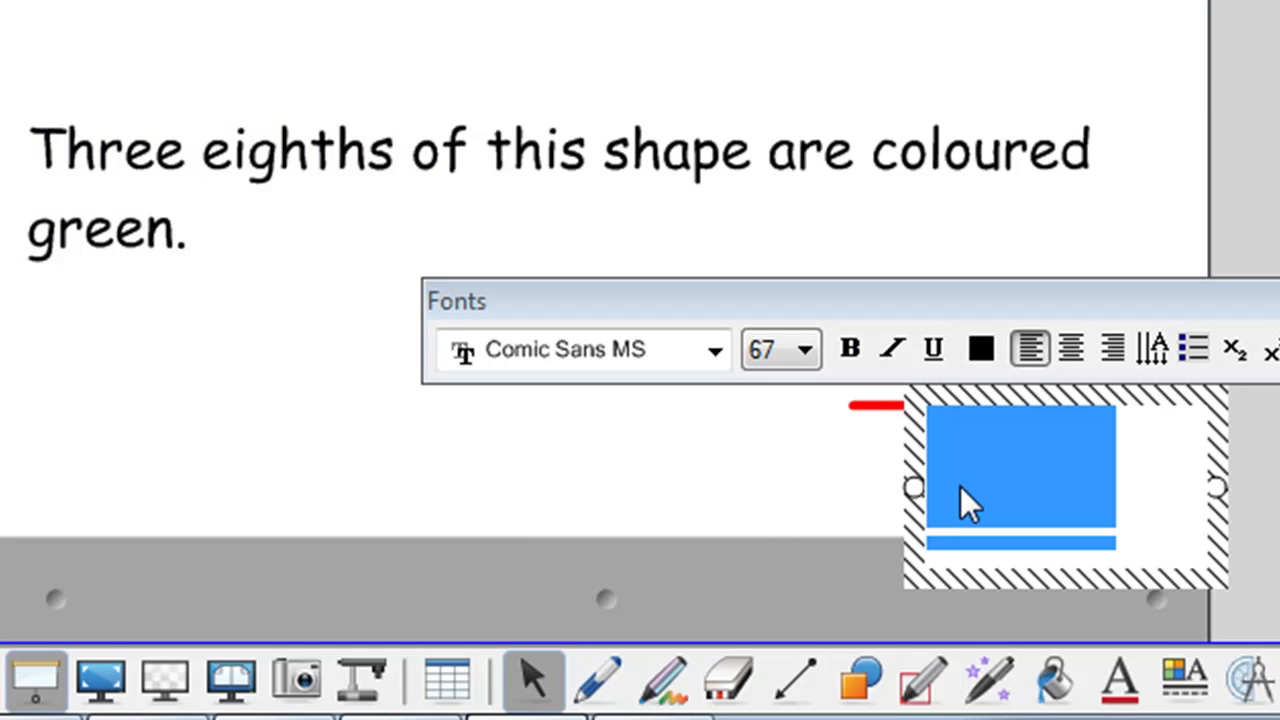
text(8)
click(186, 366)
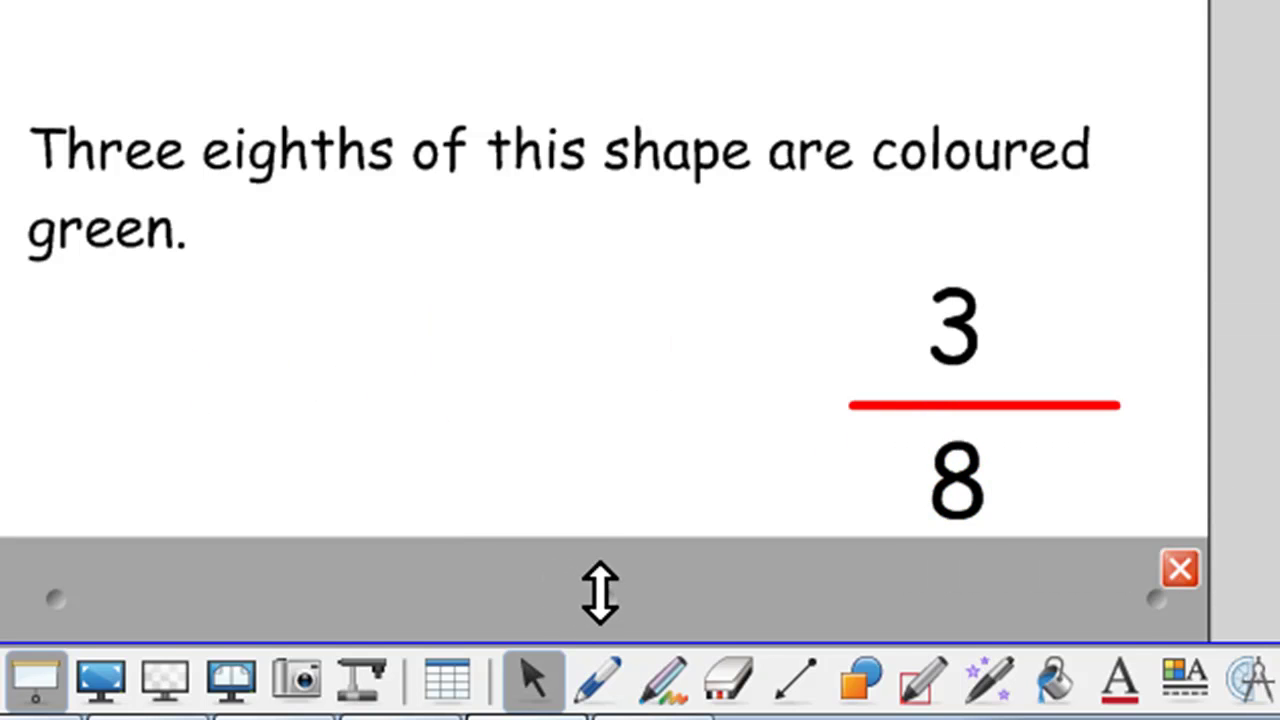
Hide and reveal the 3/8 answer with the screen shade, then open blank page 6
drag(566, 594, 610, 508)
scroll(610, 508, up, 5)
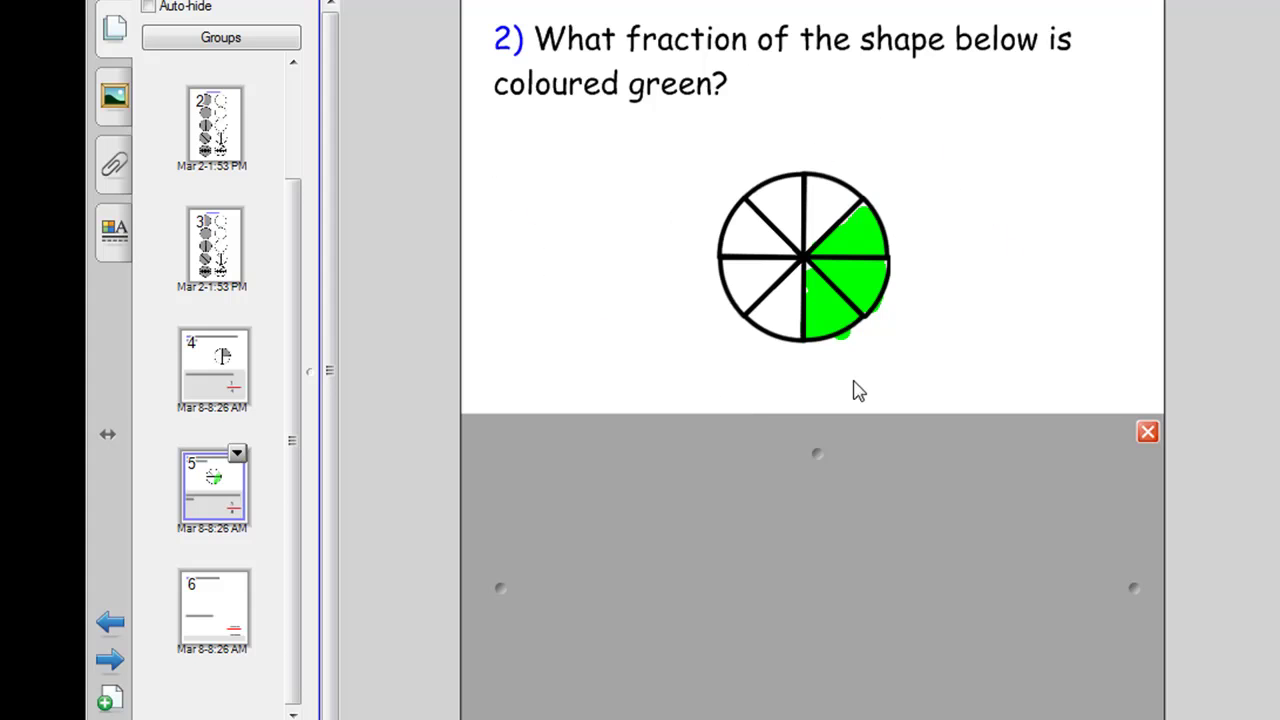
drag(820, 457, 870, 469)
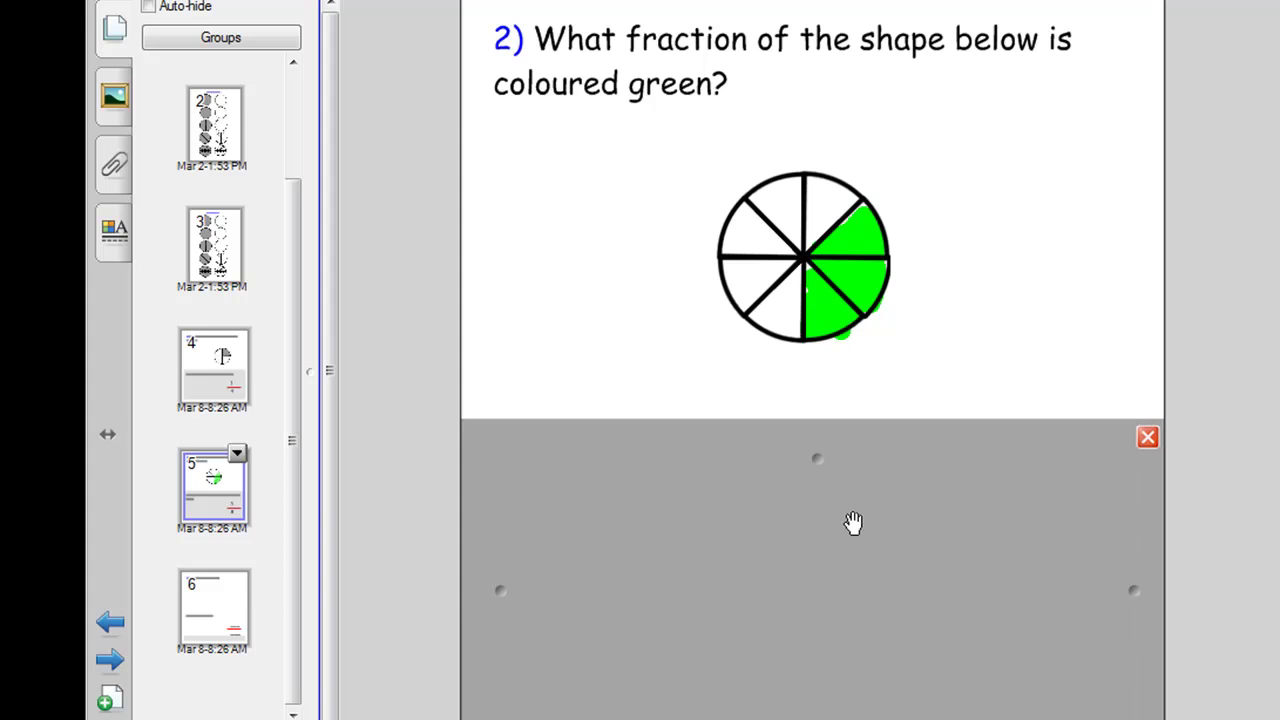
click(224, 614)
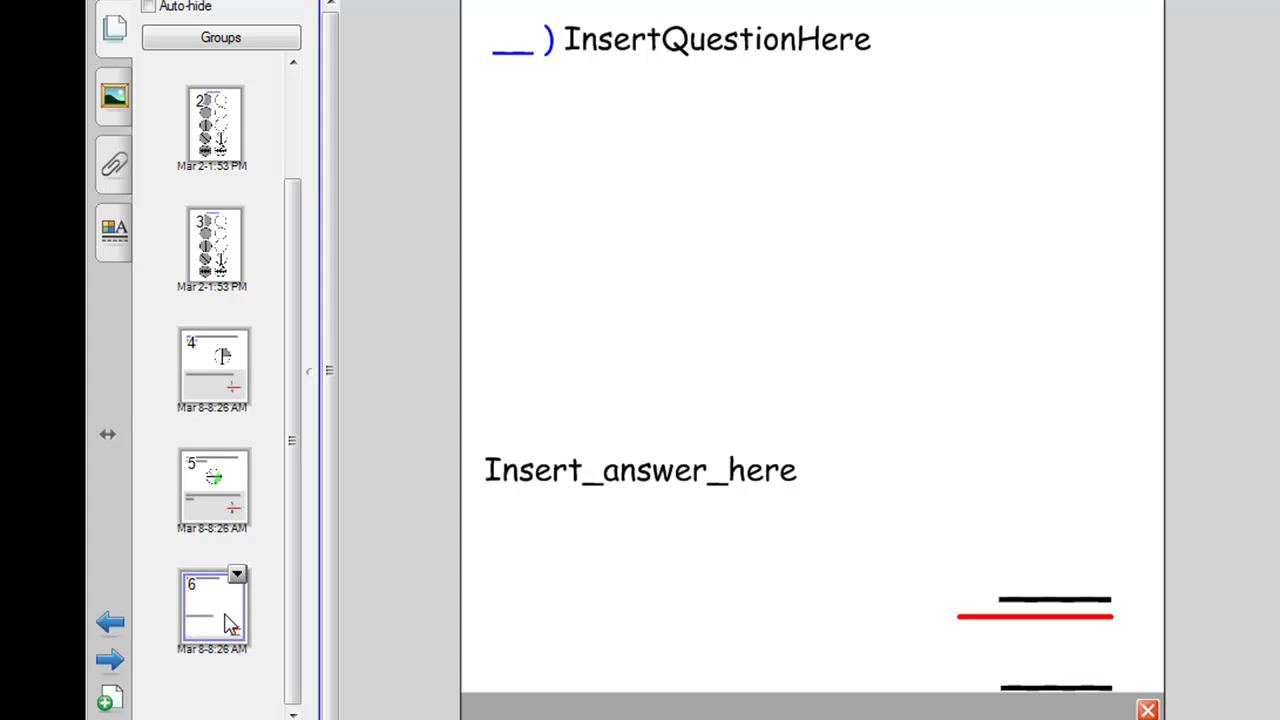
drag(289, 466, 289, 354)
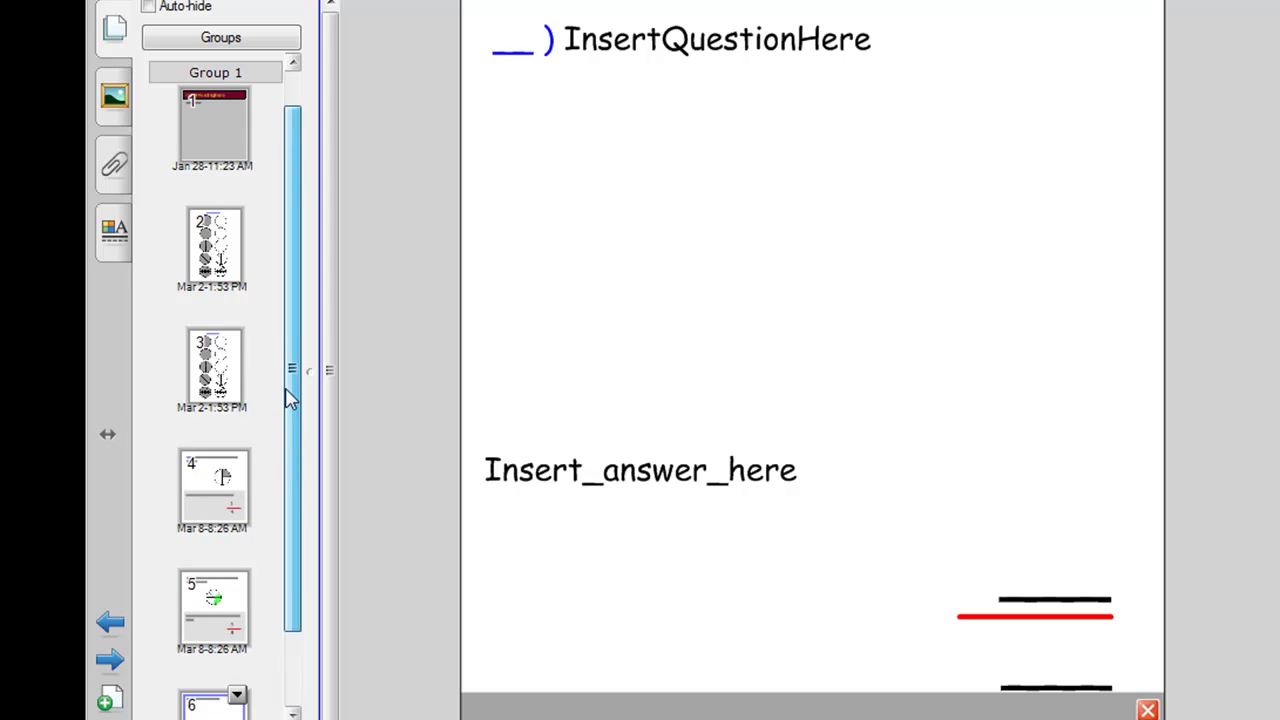